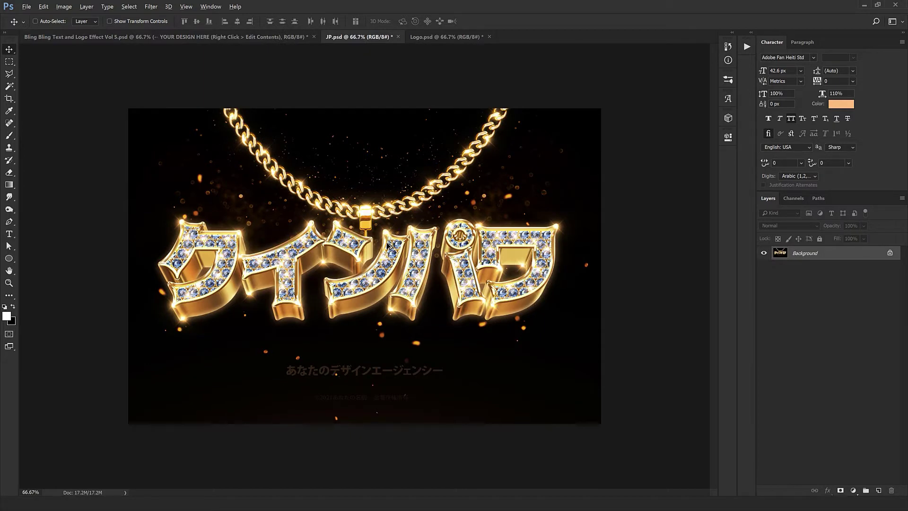
Inspect the Japanese chain lettering in JP.psd, then return to Bling Bling Text and Logo Effect Vol 5.psd.
scroll(387, 244, up, 1)
drag(388, 244, 402, 244)
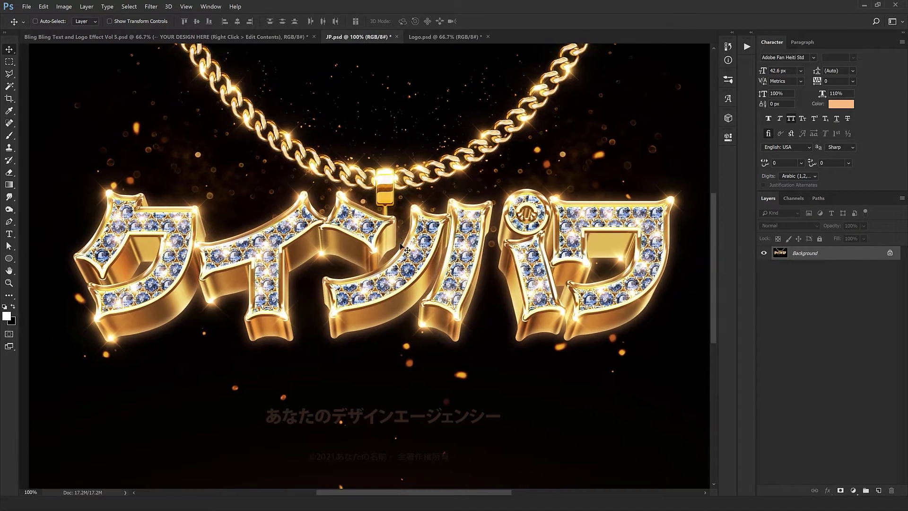
scroll(402, 243, up, 2)
scroll(403, 236, down, 4)
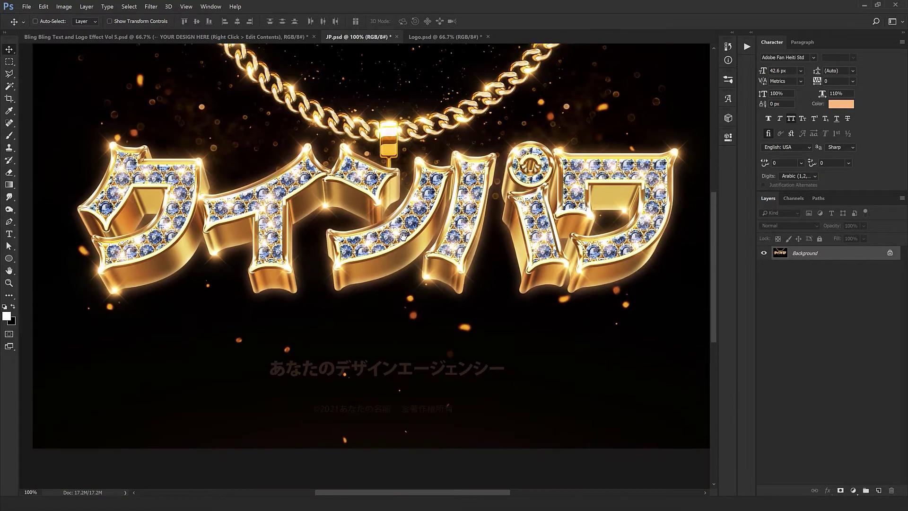
drag(403, 236, 413, 265)
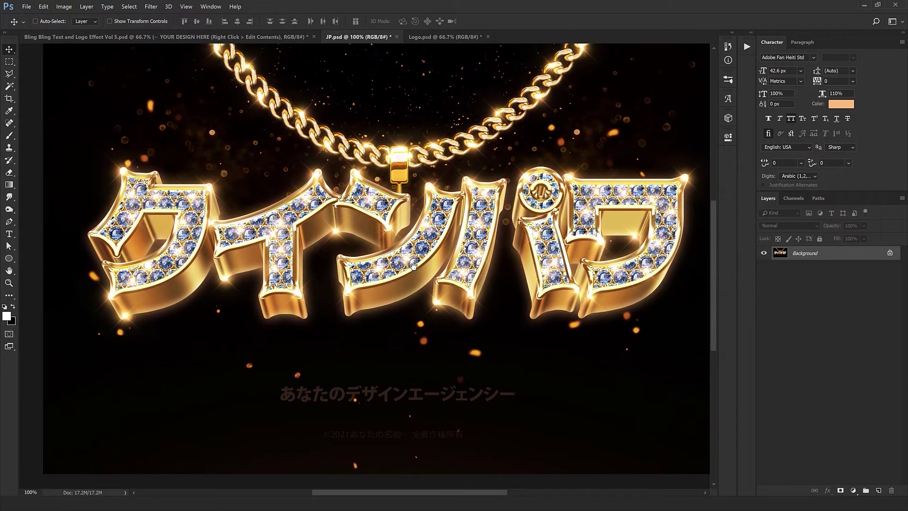
drag(264, 93, 325, 141)
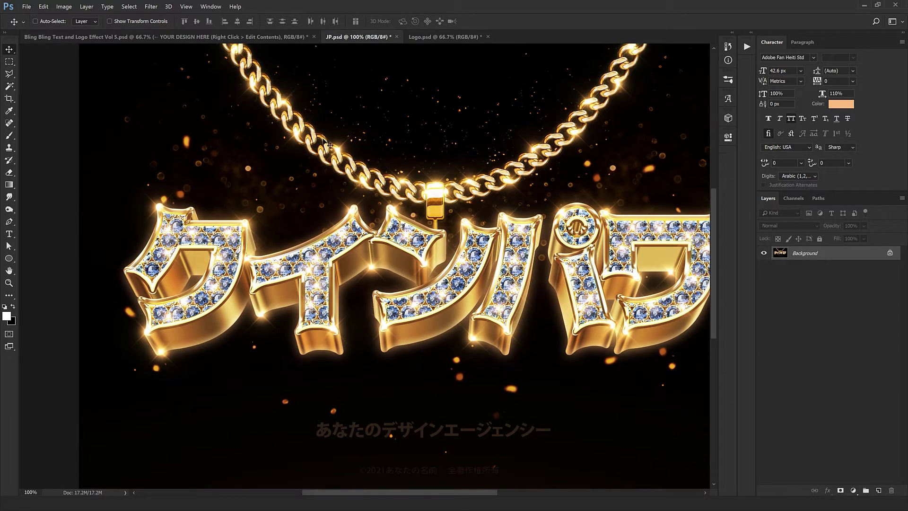
click(286, 40)
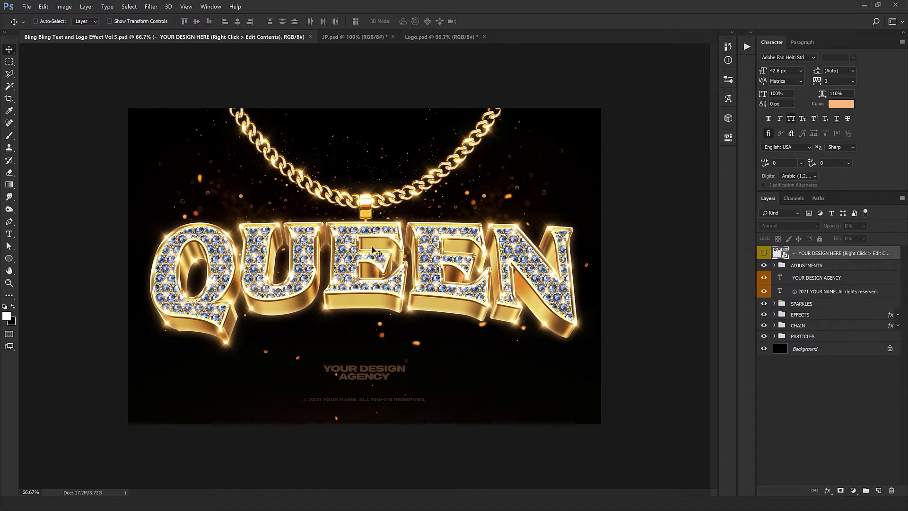
Open the placeholder smart object's contents and replace the QUEEN text with HIPHOP.
key(ctrl+plus)
right_click(808, 254)
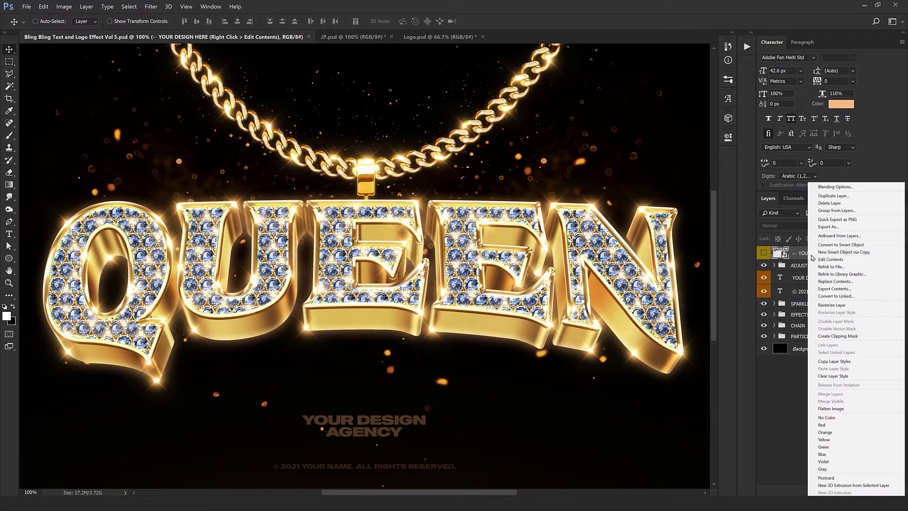
click(830, 259)
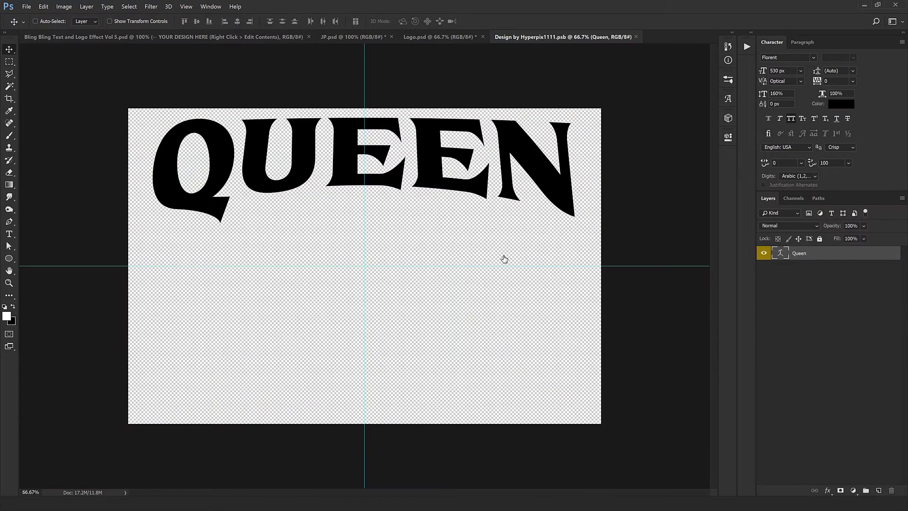
double_click(778, 254)
text(HIPHOP)
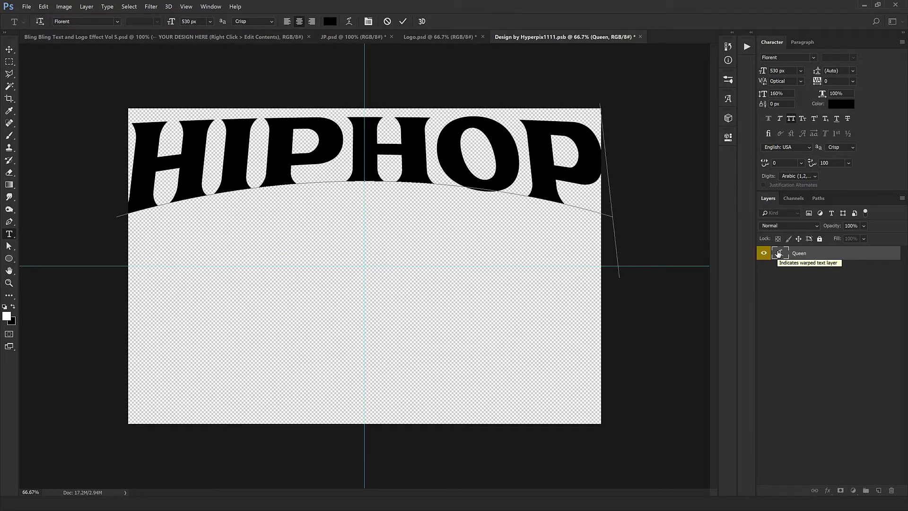
key(ctrl+Return)
key(v)
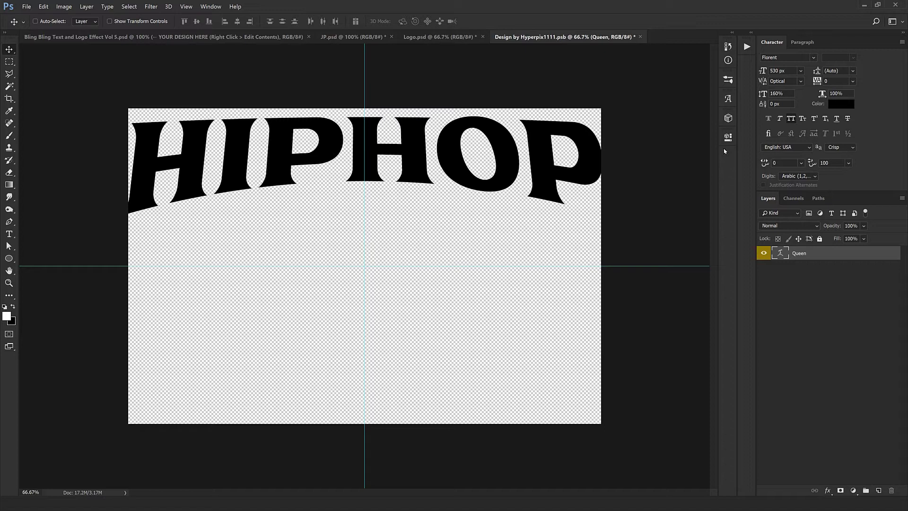
Tighten HIPHOP's tracking to -40, nudge it right, and scale it down to about 94%.
click(832, 81)
text(-20)
key(Return)
key(Down)
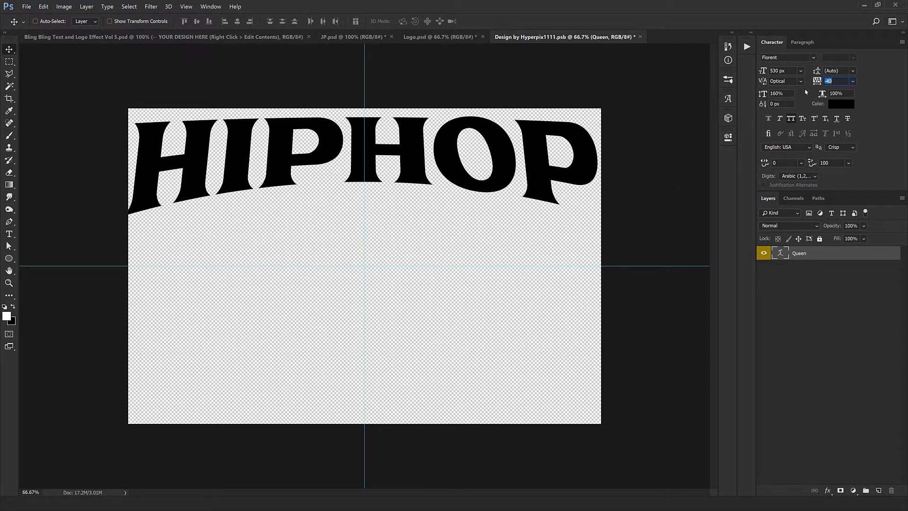
drag(554, 166, 559, 166)
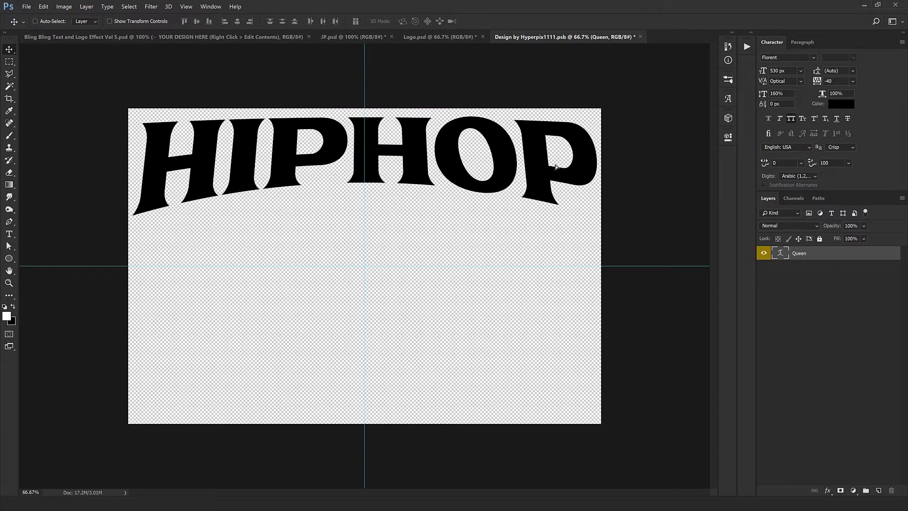
key(ctrl+t)
drag(610, 277, 595, 272)
key(Return)
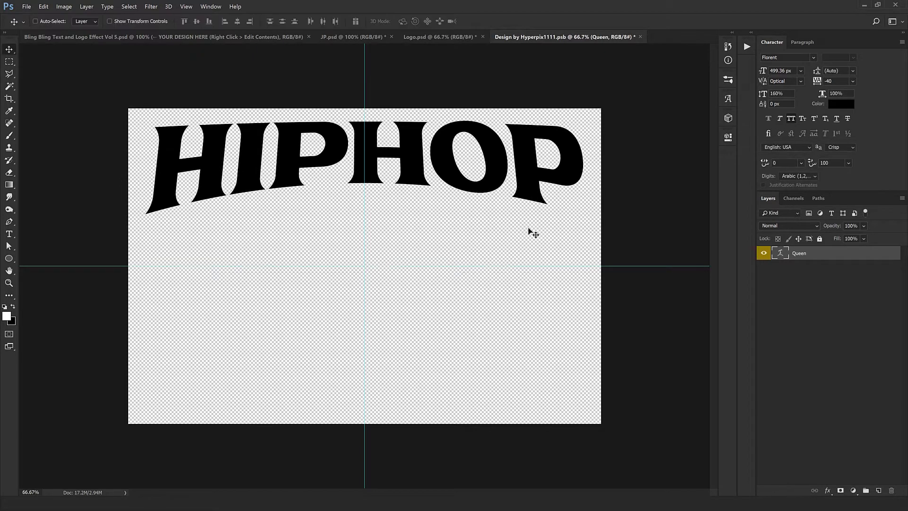
Open Warp Text for HIPHOP with the Type tool and start adjusting the Arc Lower bend.
click(11, 234)
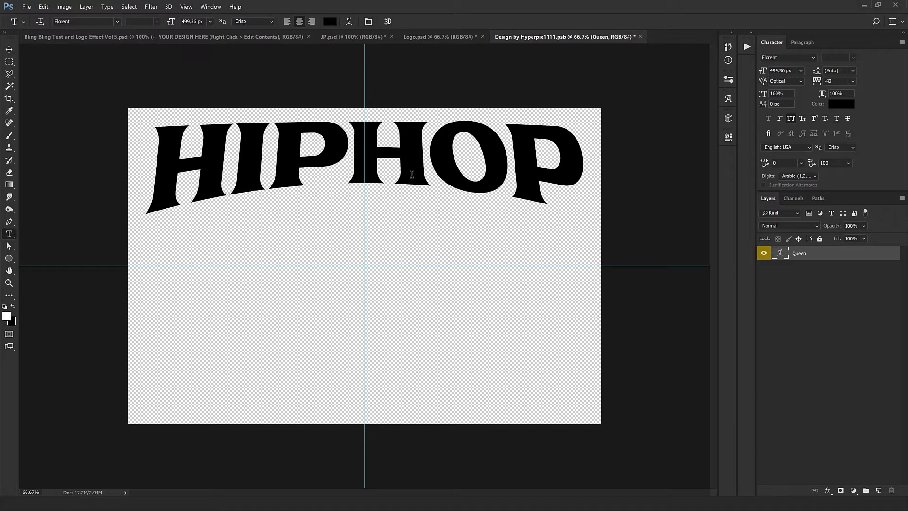
right_click(395, 159)
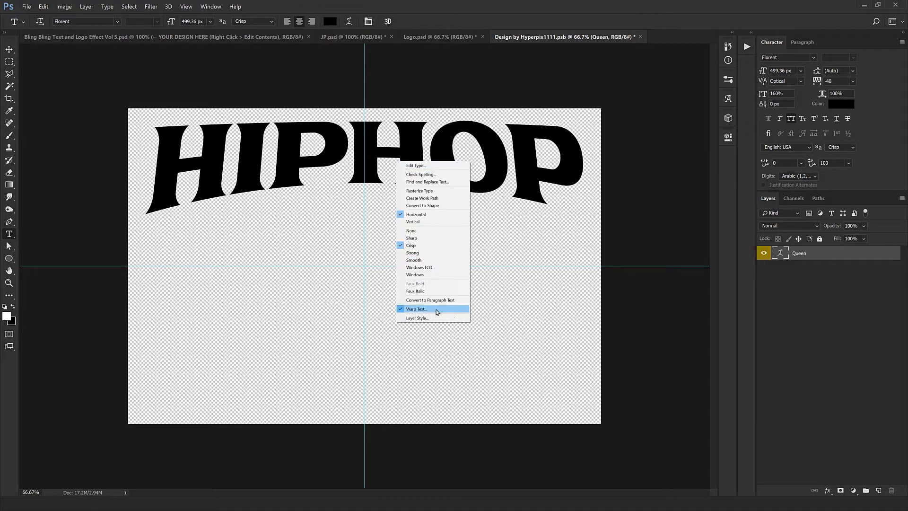
click(437, 311)
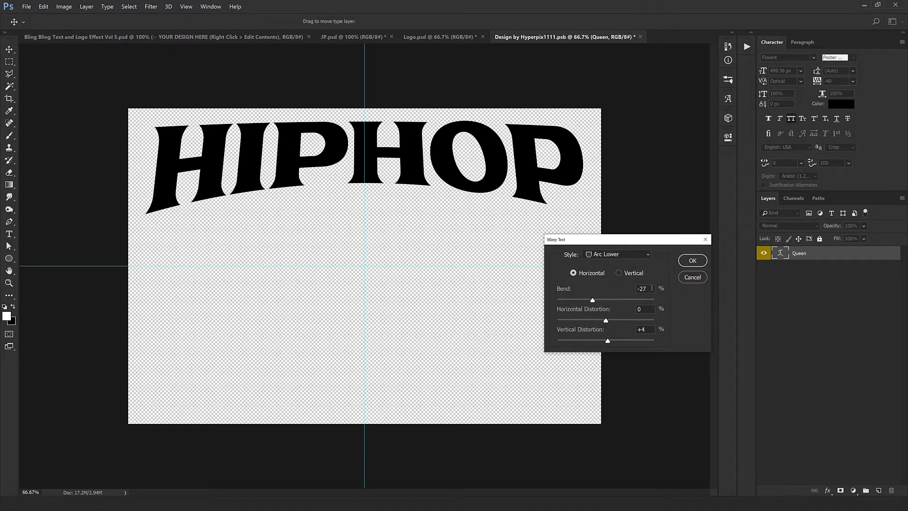
drag(651, 289, 635, 291)
key(shift+Up)
key(Down)
key(Down)
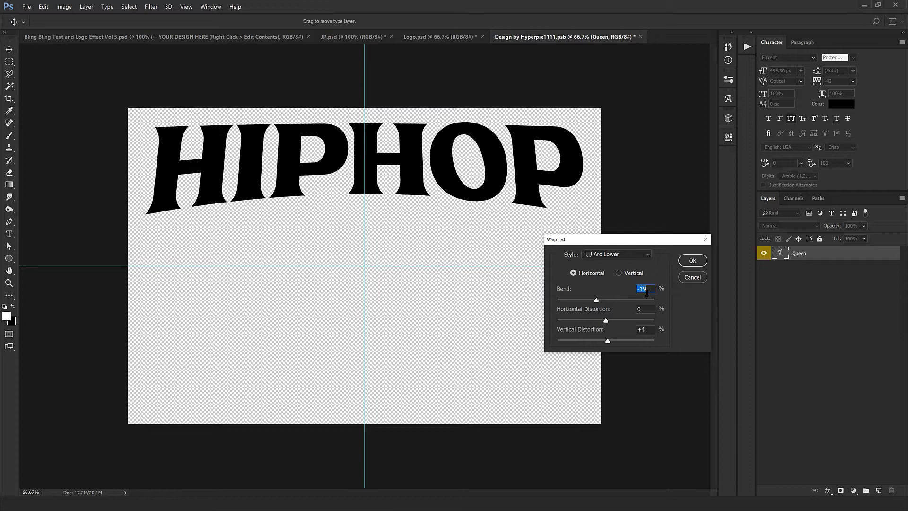
Set Vertical Distortion to +6 and Bend to -21, then apply the warp.
click(649, 331)
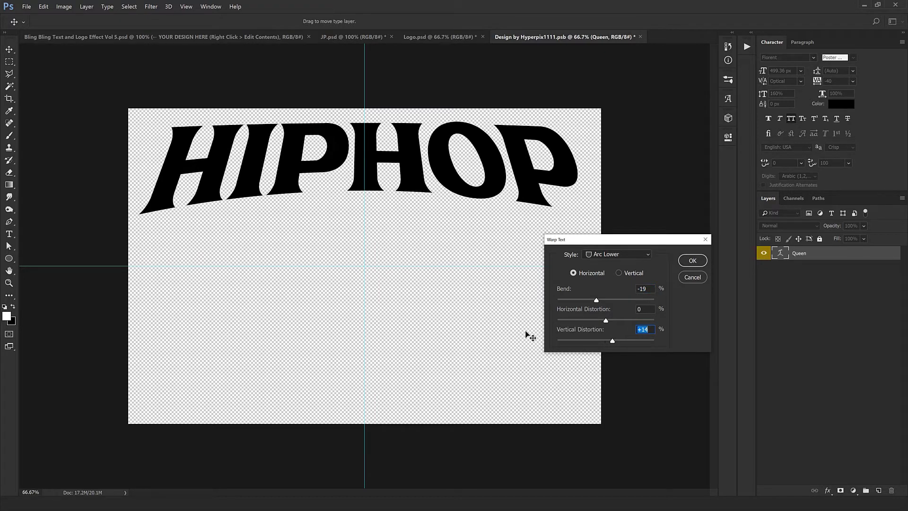
key(Up)
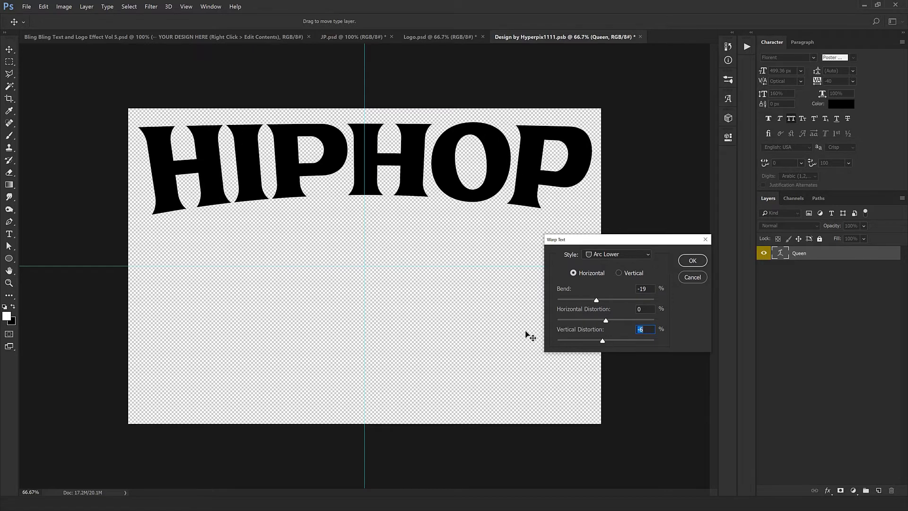
key(Down)
key(Up)
key(Up)
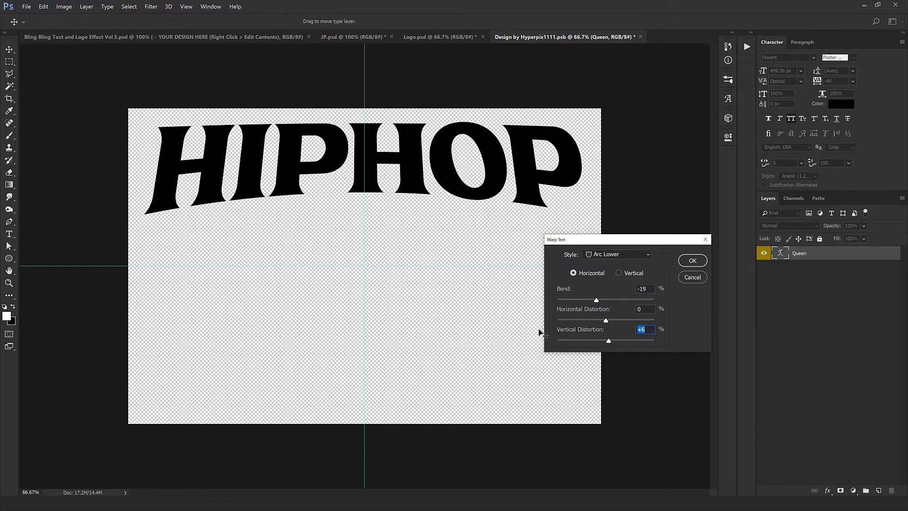
click(647, 289)
key(Down)
key(Down)
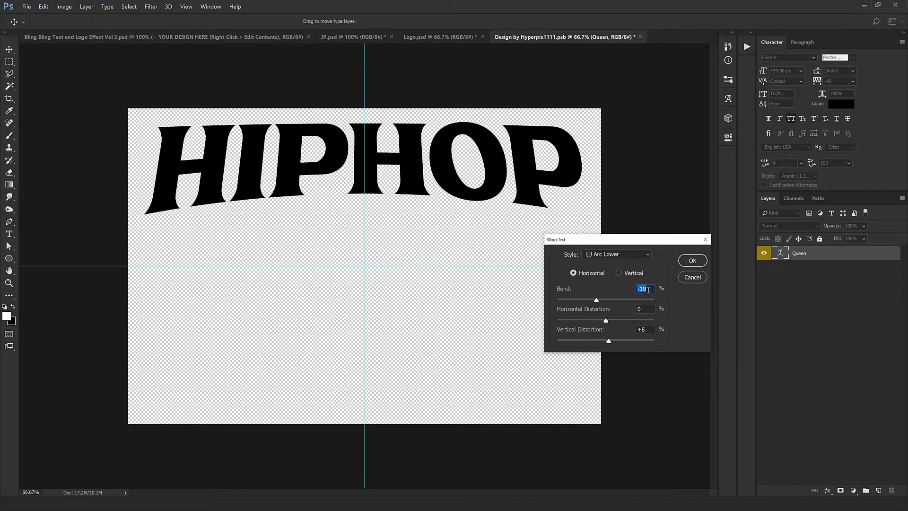
key(Down)
key(Up)
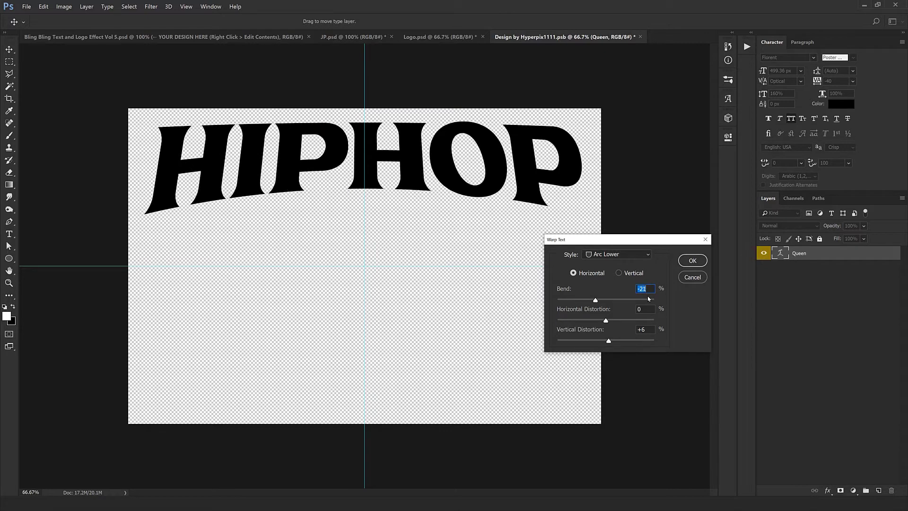
key(Return)
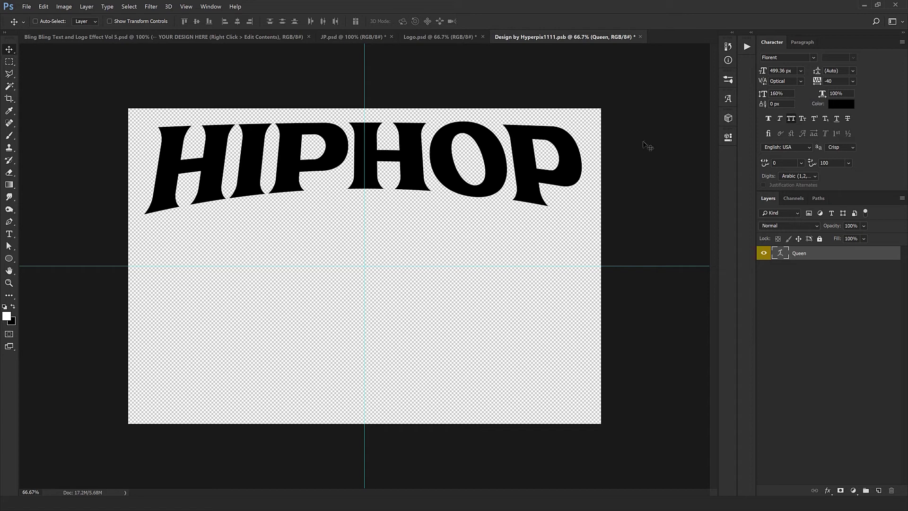
Try 170% leading, revert to 160%, then close the Design by Hyperpix1111.psb contents, saving changes.
click(779, 93)
text(170)
key(Return)
key(ctrl+z)
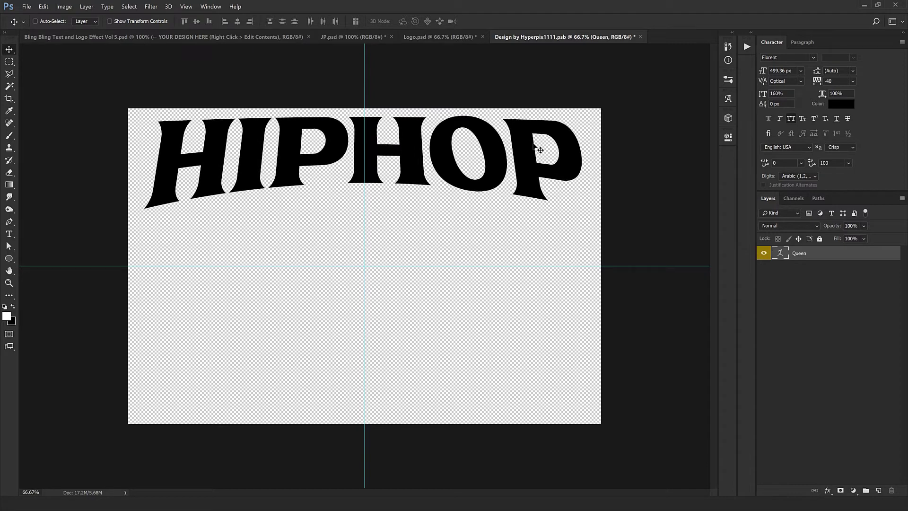
click(640, 37)
click(415, 190)
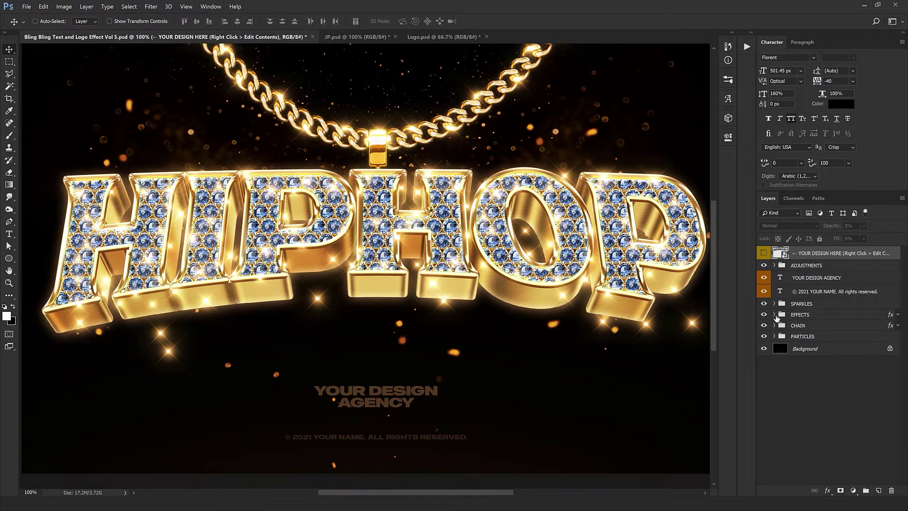
Expand EFFECTS, hide the EXTRUSION group, and zoom out to view the whole design.
click(774, 314)
click(810, 386)
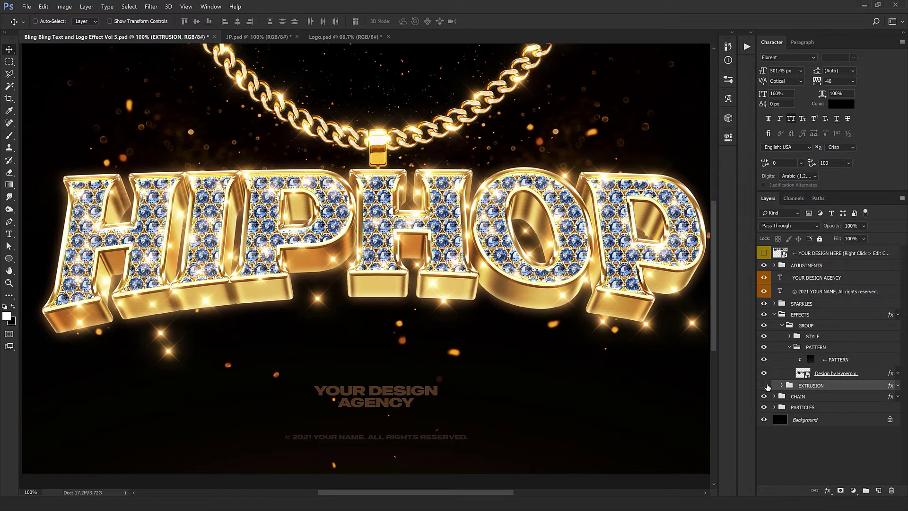
click(764, 386)
key(ctrl+minus)
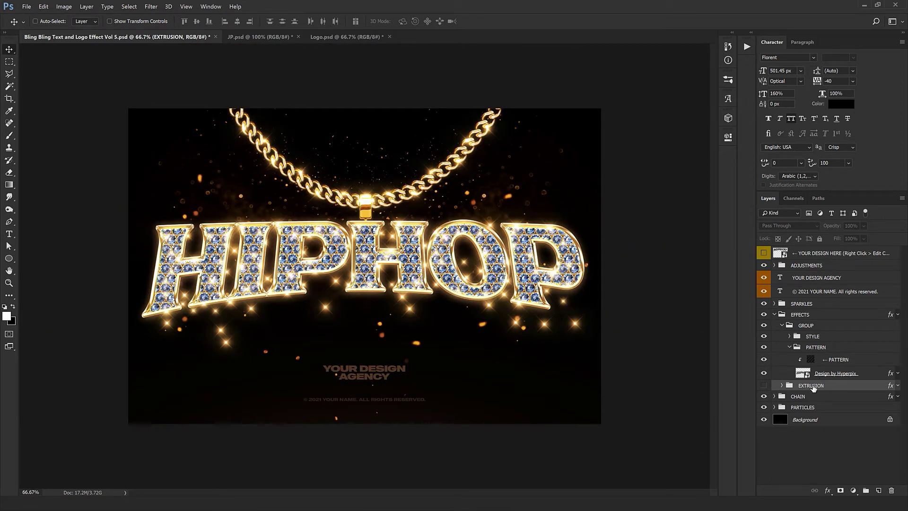
Toggle the ADJUSTMENTS group off and back on to compare the HIPHOP lettering up close.
click(794, 266)
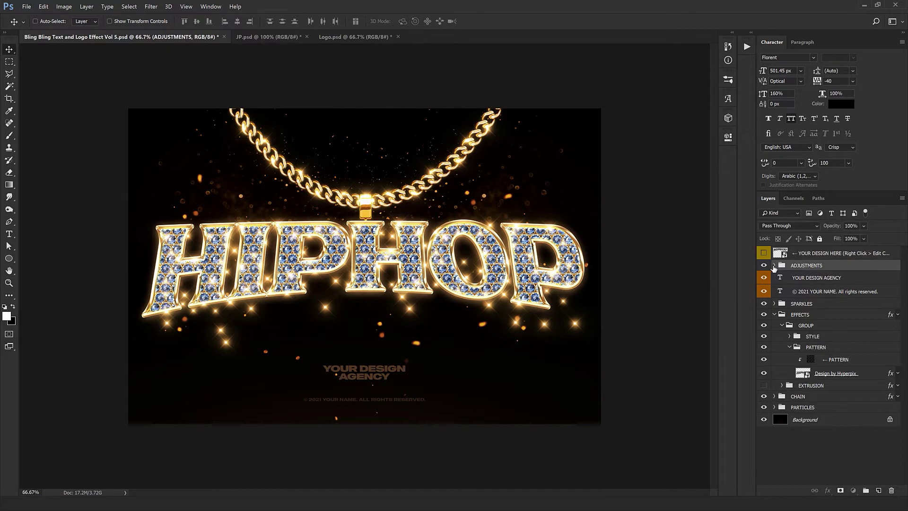
click(774, 266)
click(774, 265)
click(764, 265)
key(ctrl+plus)
key(ctrl+plus)
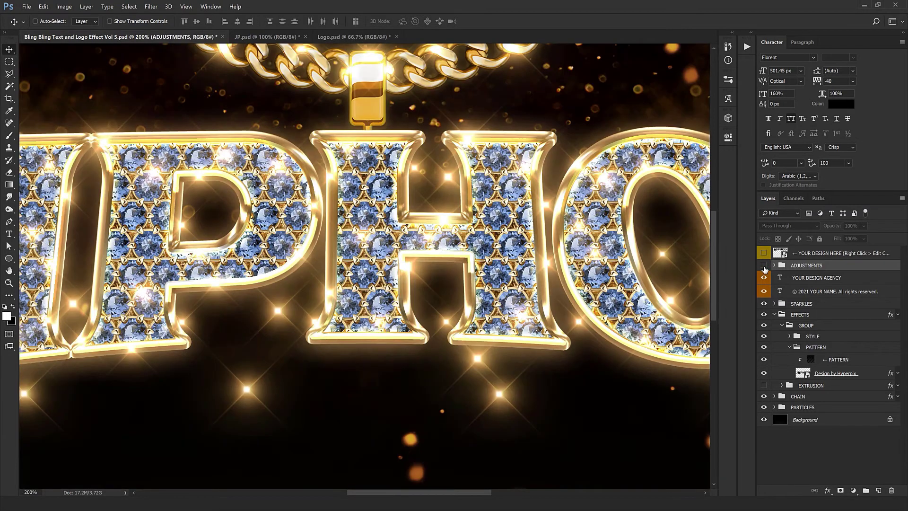
click(763, 265)
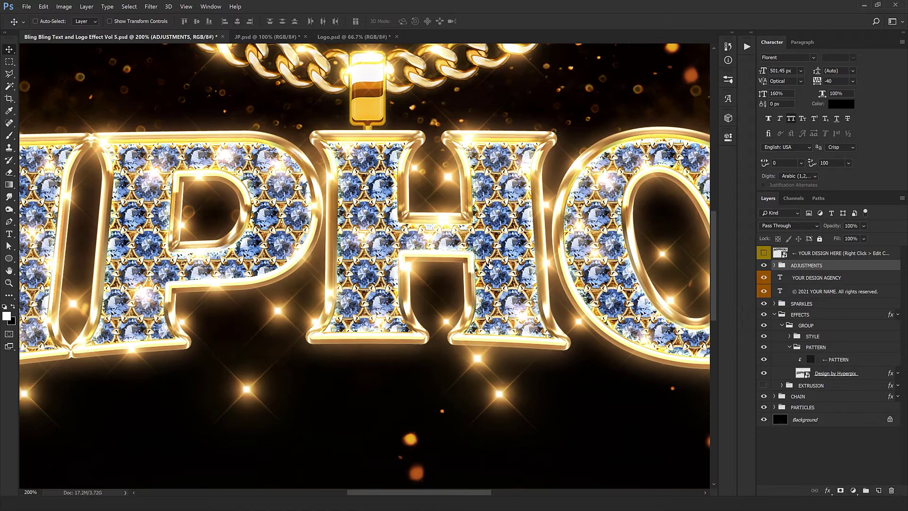
key(ctrl+minus)
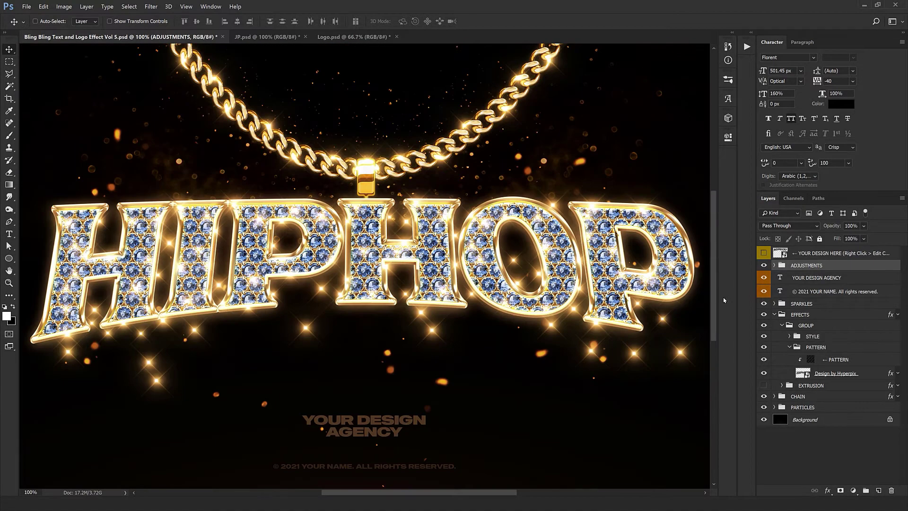
Toggle visibility of the YOUR DESIGN AGENCY and © 2021 text layers, then expand SPARKLES.
click(804, 279)
ctrl+click(804, 291)
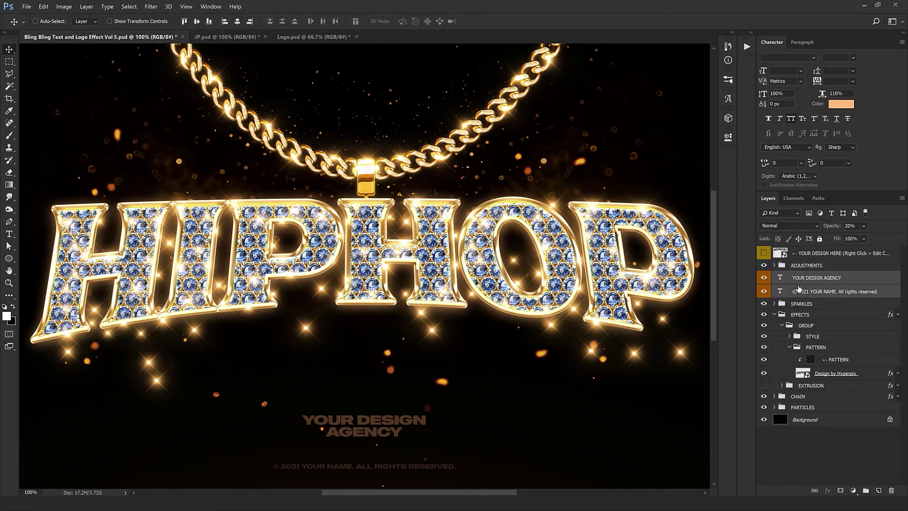
scroll(381, 347, down, 3)
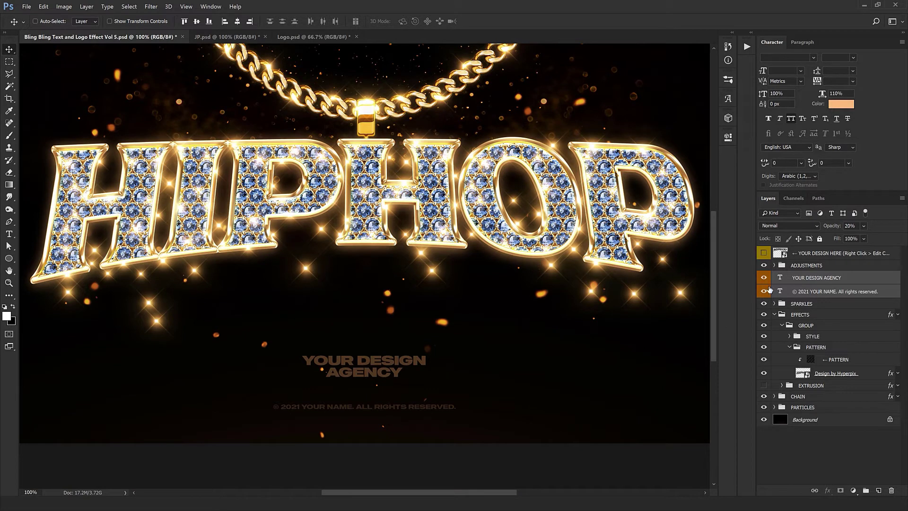
mouse_move(764, 279)
mouse_down()
mouse_move(766, 291)
mouse_move(764, 278)
mouse_up()
key(ctrl+minus)
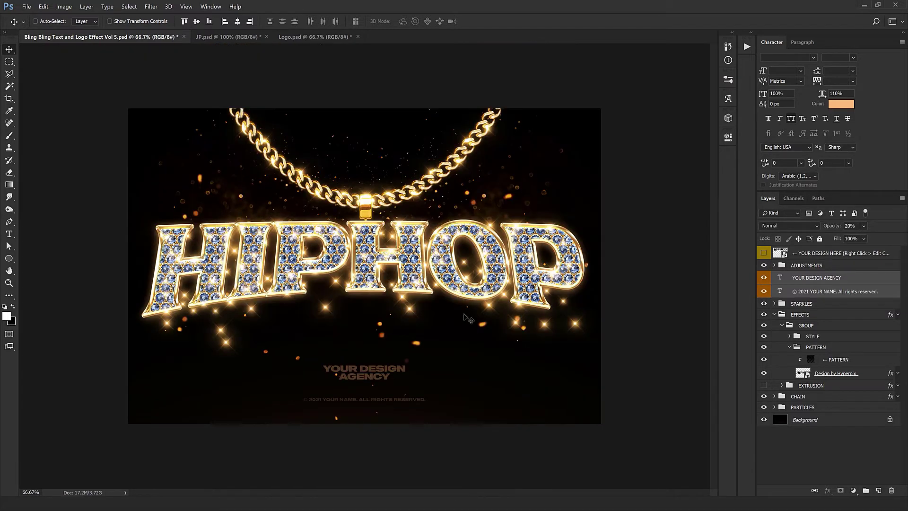
click(775, 304)
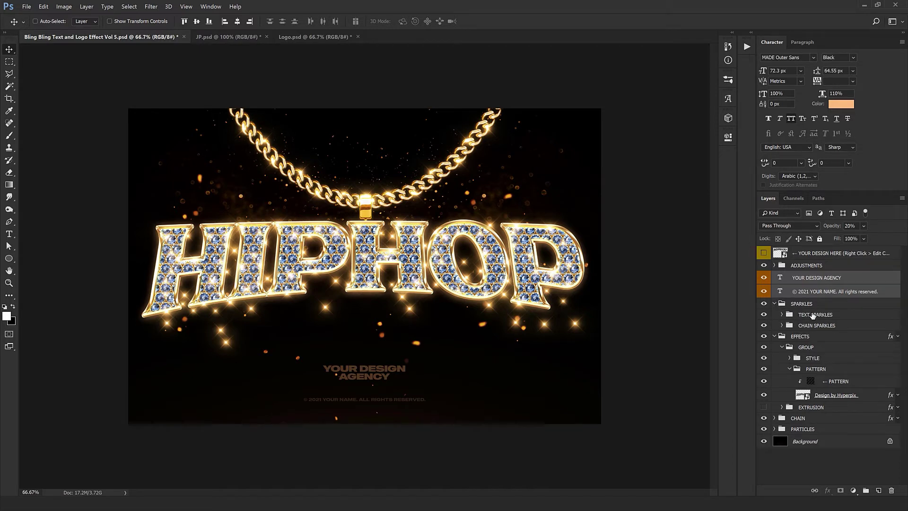
Inspect the TEXT SPARKLES group close up, then expand it and select the first Sparkle layer.
click(785, 314)
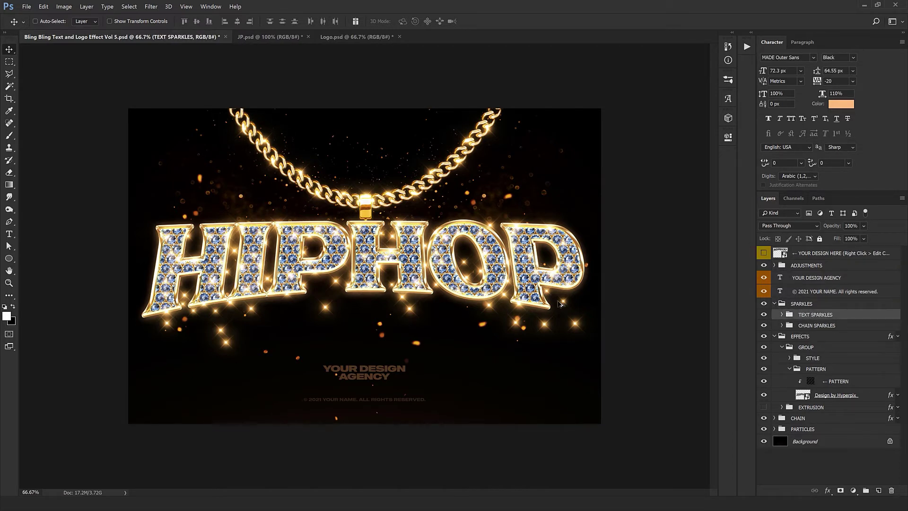
scroll(406, 283, up, 2)
scroll(426, 303, right, 5)
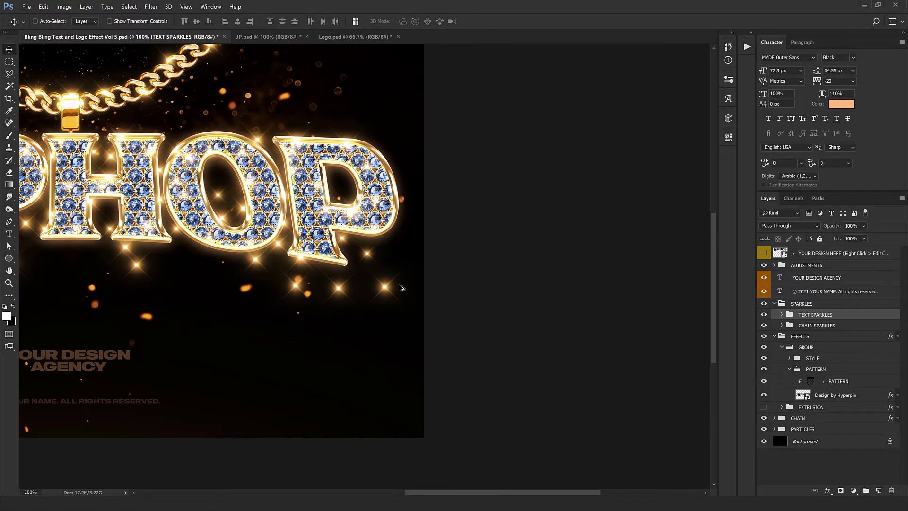
scroll(403, 288, up, 1)
scroll(397, 316, left, 3)
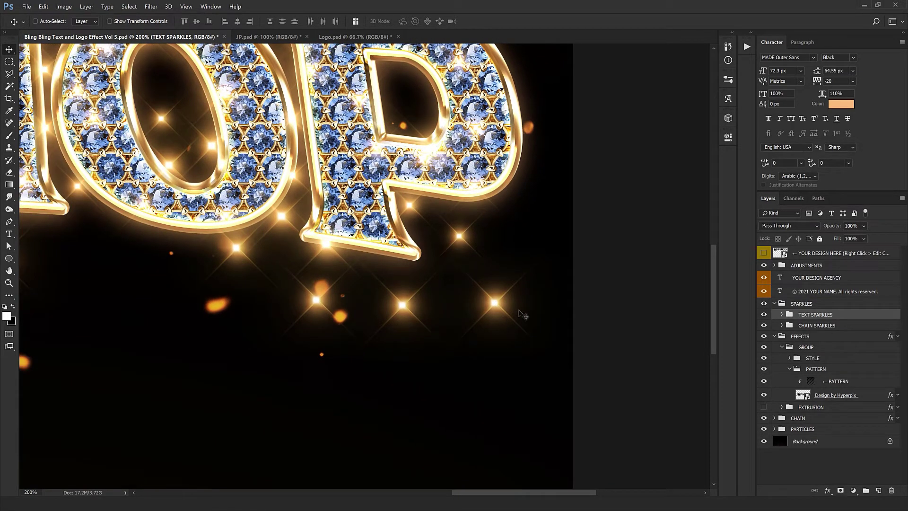
key(ctrl+minus)
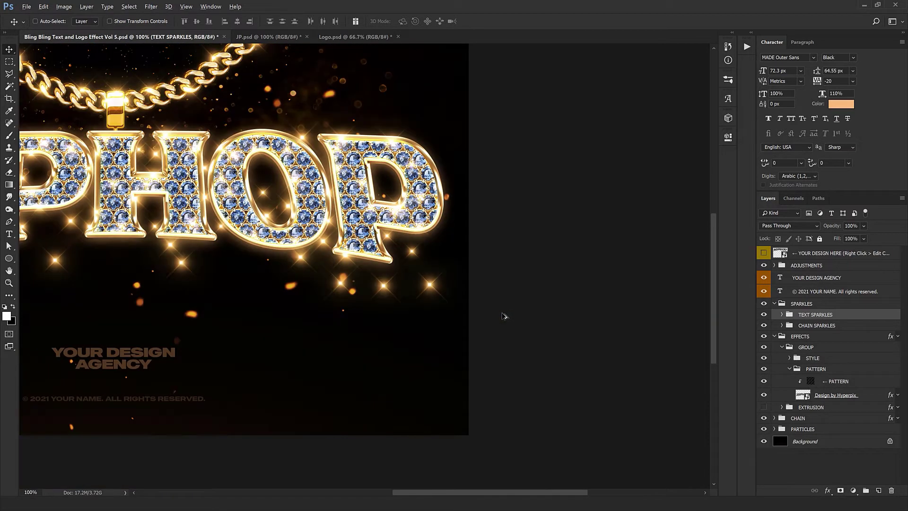
key(ctrl+minus)
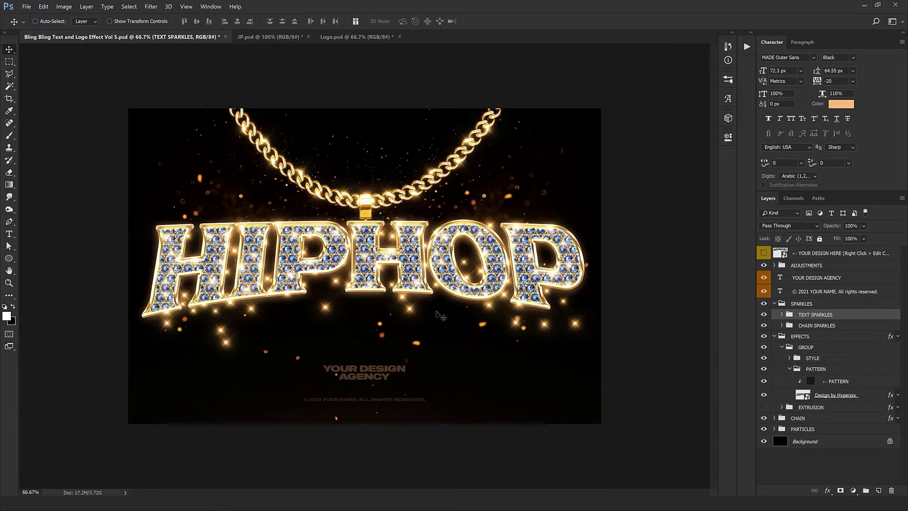
click(782, 317)
click(820, 327)
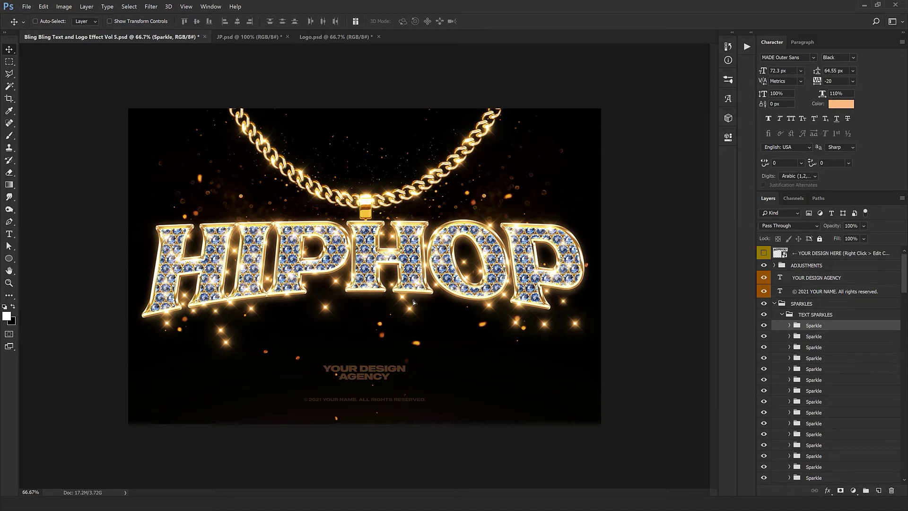
Select several Sparkle layers in turn and drag one far right across the lettering.
key(ctrl+plus)
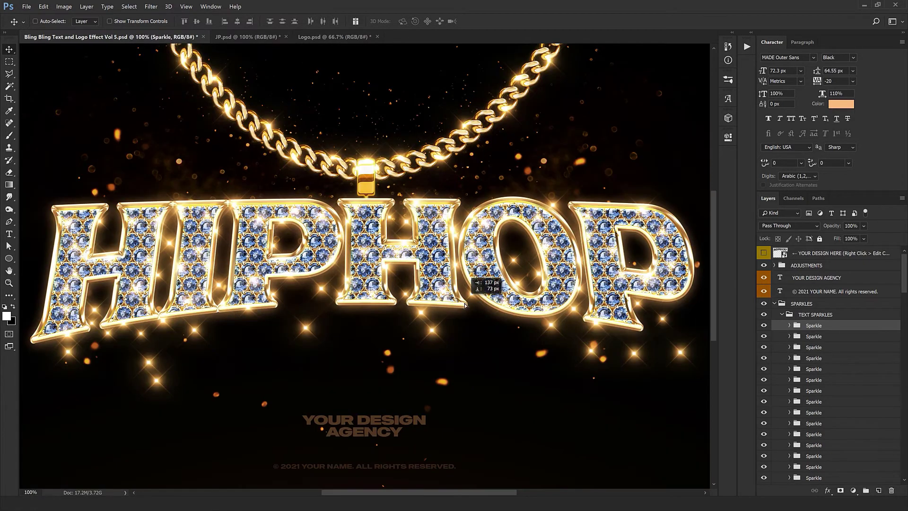
click(835, 341)
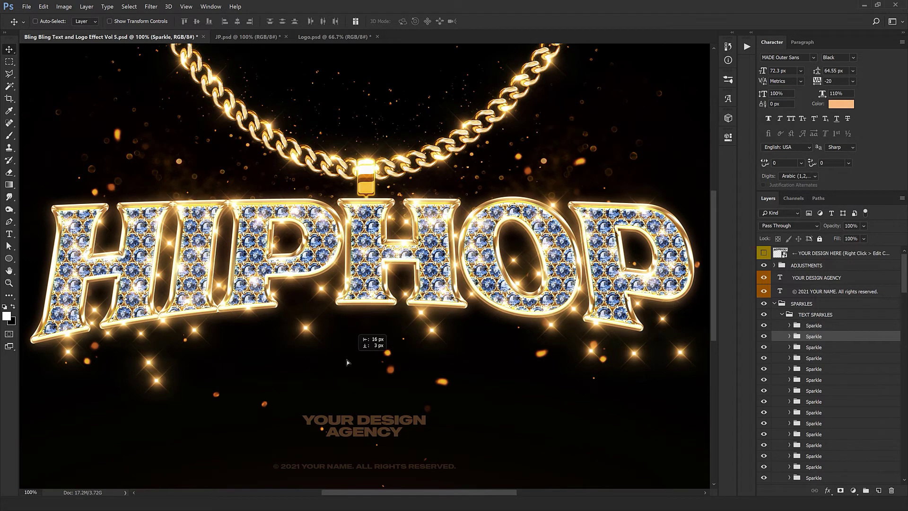
mouse_move(521, 366)
mouse_down()
mouse_move(473, 404)
mouse_move(364, 379)
mouse_move(348, 391)
mouse_move(402, 429)
mouse_move(408, 401)
mouse_move(255, 402)
mouse_move(428, 410)
mouse_move(459, 404)
mouse_move(487, 379)
mouse_move(523, 373)
mouse_up()
click(814, 358)
click(814, 369)
click(859, 381)
drag(305, 370, 523, 371)
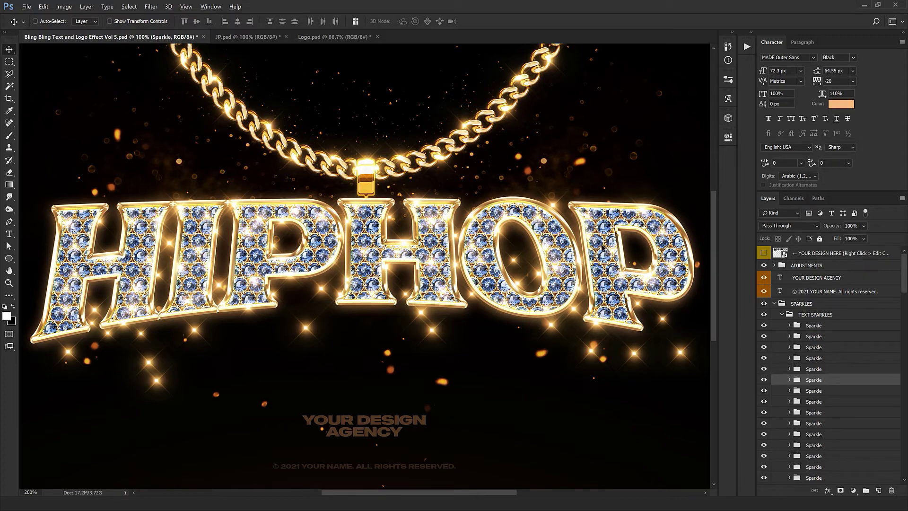
Zoom in on the O, move the selected sparkle down onto it, and shrink it.
key(ctrl+plus)
key(ctrl+plus)
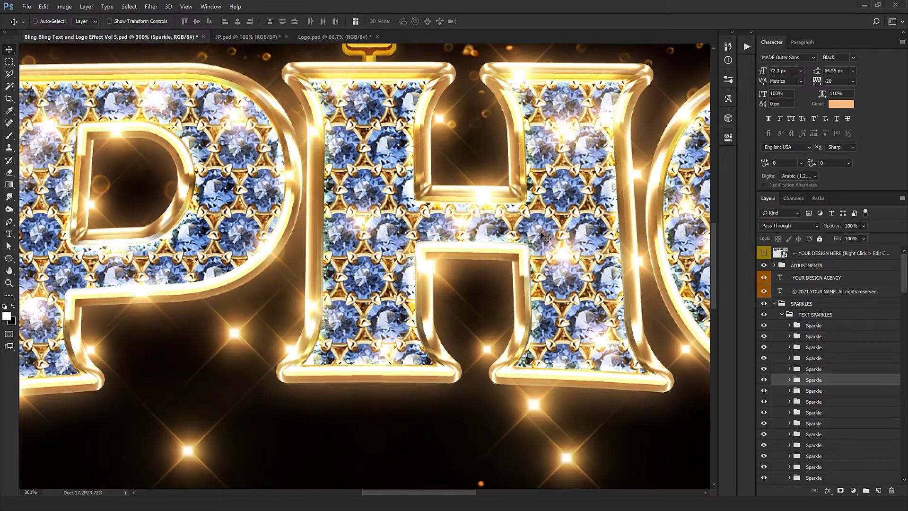
scroll(536, 212, right, 5)
drag(449, 244, 472, 249)
scroll(473, 249, right, 10)
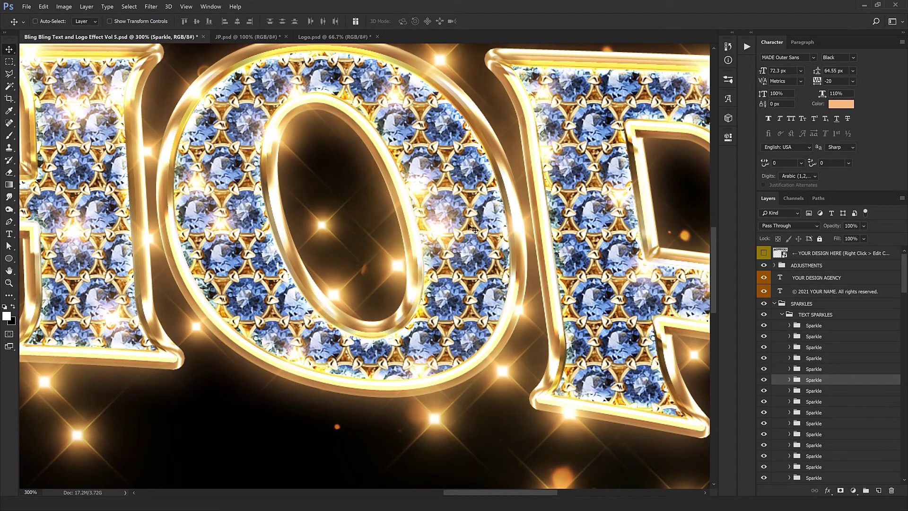
drag(453, 231, 487, 171)
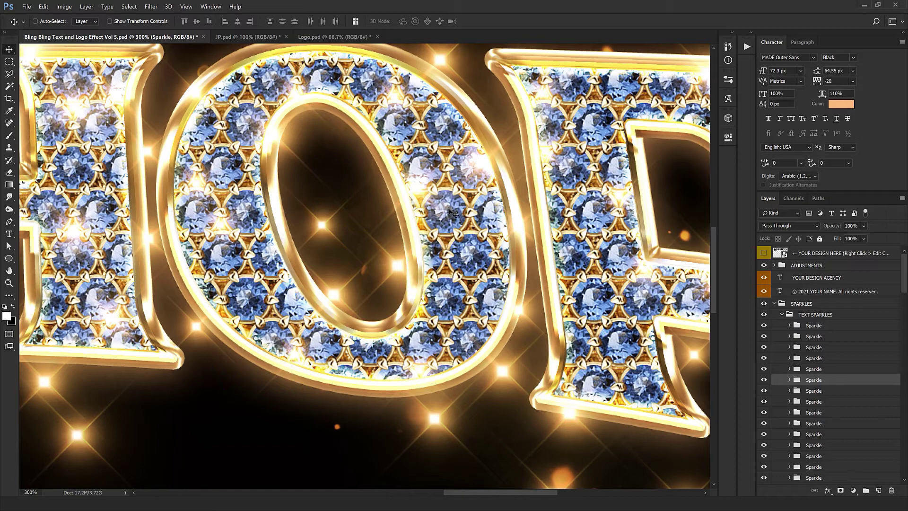
drag(465, 222, 456, 287)
key(ctrl+t)
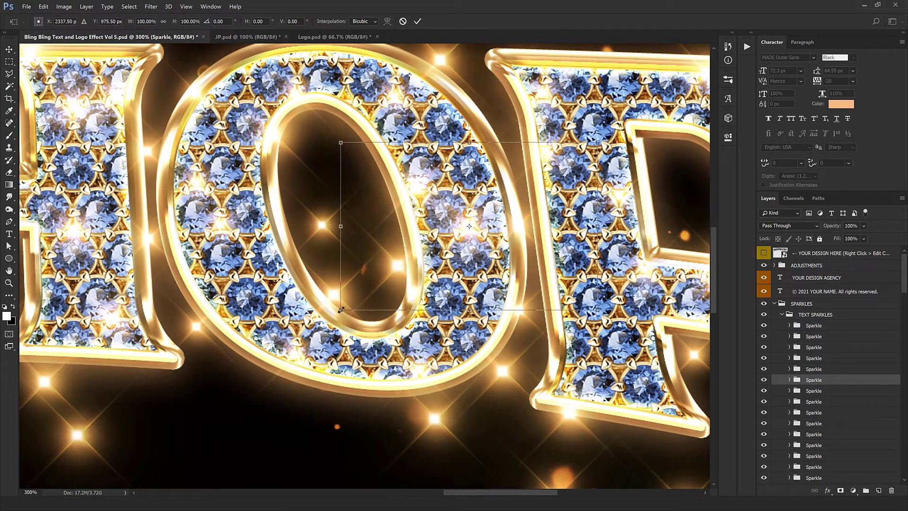
drag(340, 310, 401, 255)
key(Return)
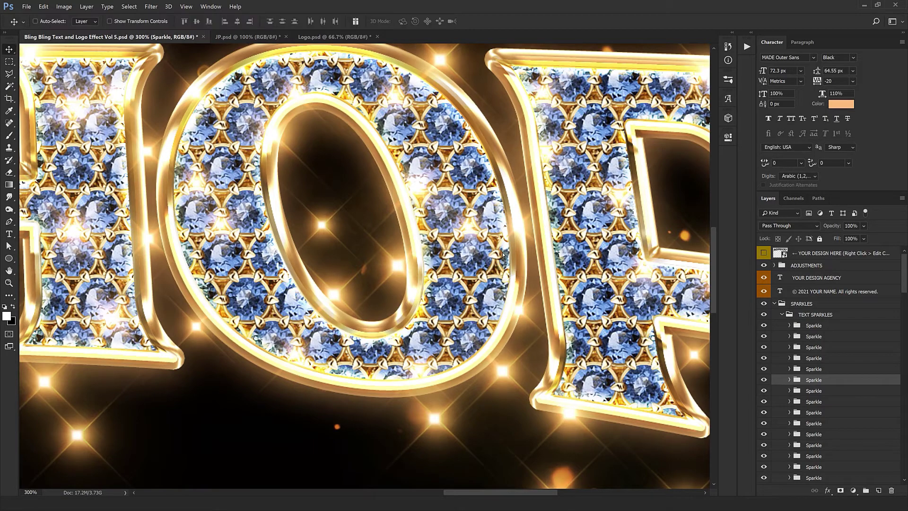
Zoom back out and drag another sparkle to a new spot near the lower O.
key(ctrl+1)
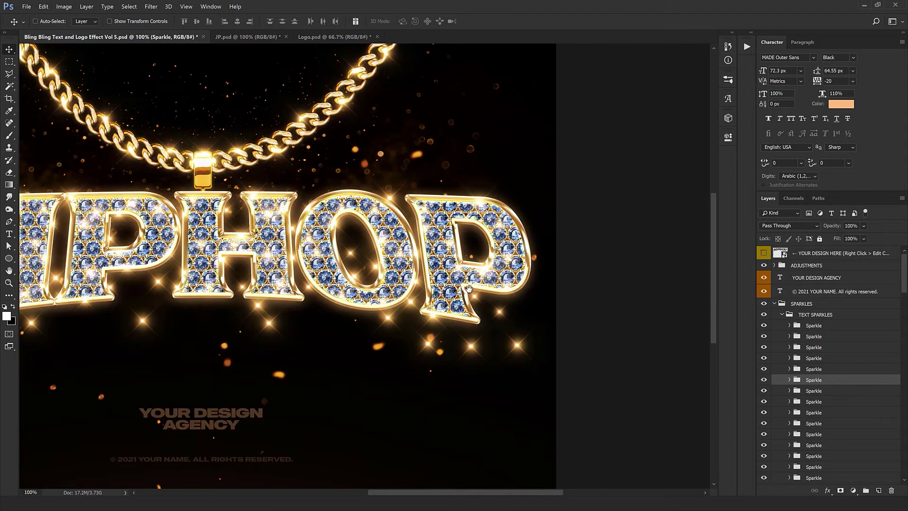
key(ctrl+minus)
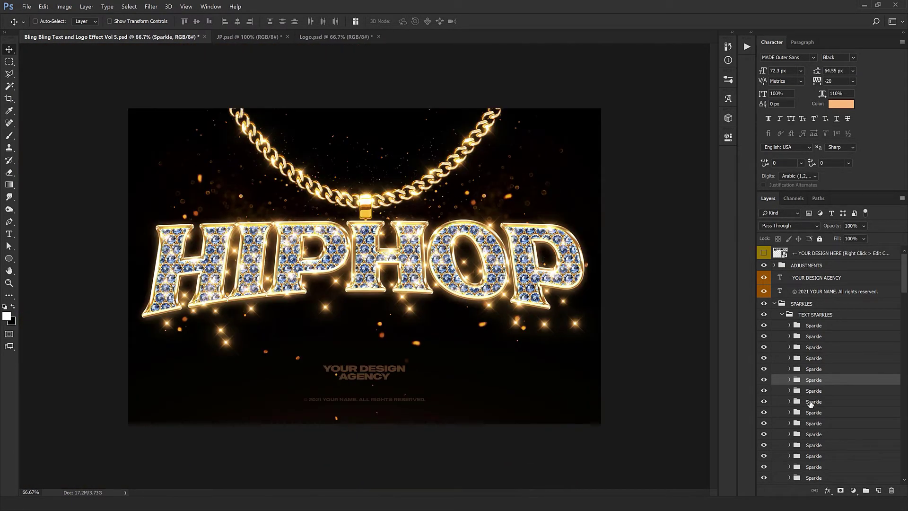
scroll(810, 403, down, 5)
click(811, 376)
drag(371, 272, 426, 350)
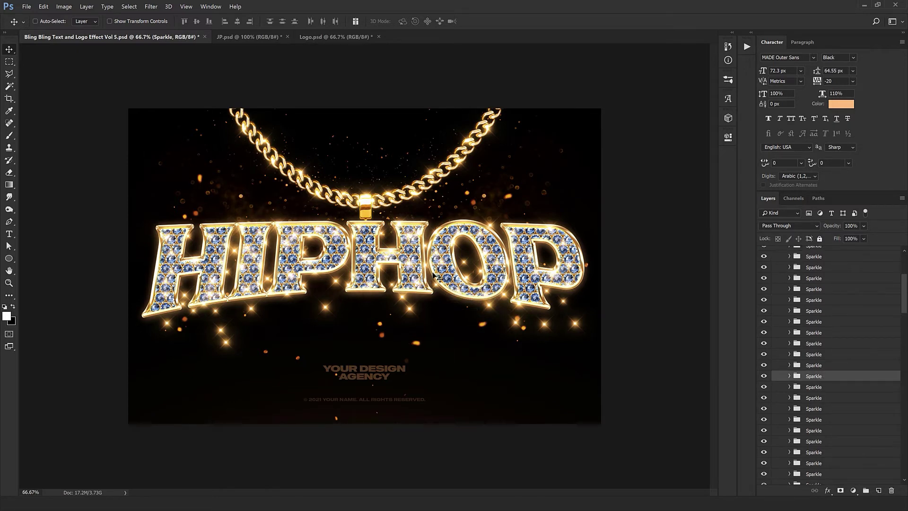
scroll(804, 341, down, 5)
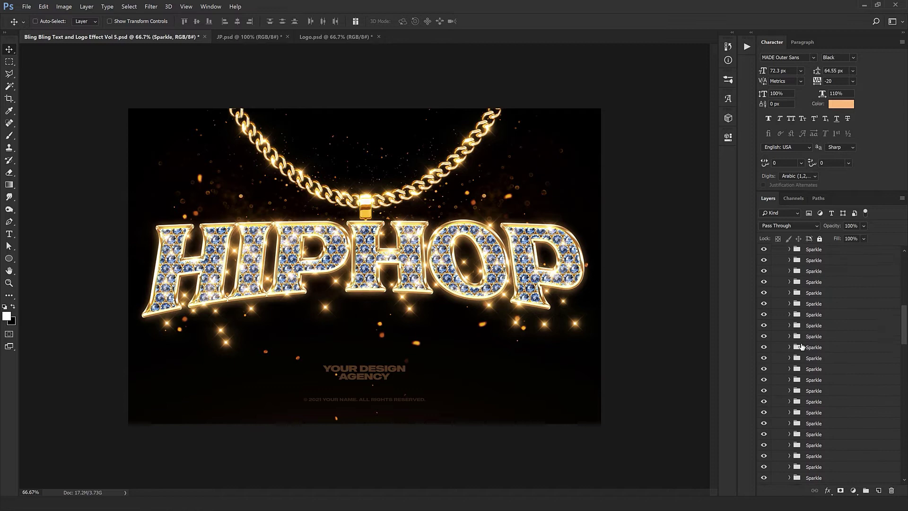
scroll(801, 346, up, 10)
Collapse TEXT SPARKLES, open CHAIN SPARKLES, Alt-drag sparkle group copies along the chain, then collapse it.
click(783, 317)
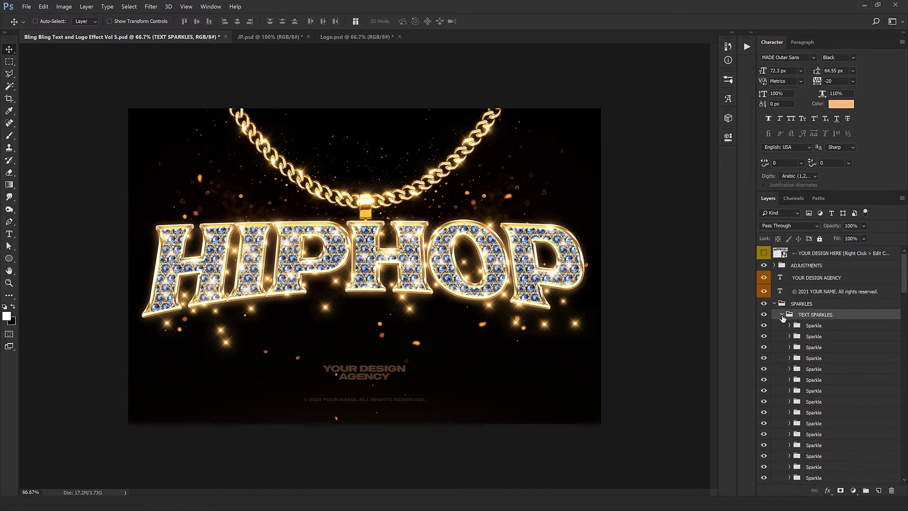
click(782, 315)
click(783, 325)
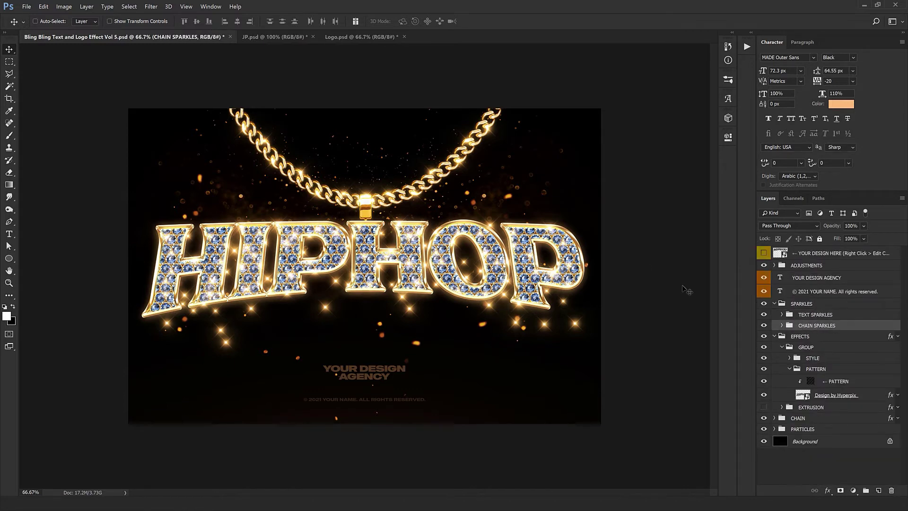
click(782, 326)
click(827, 350)
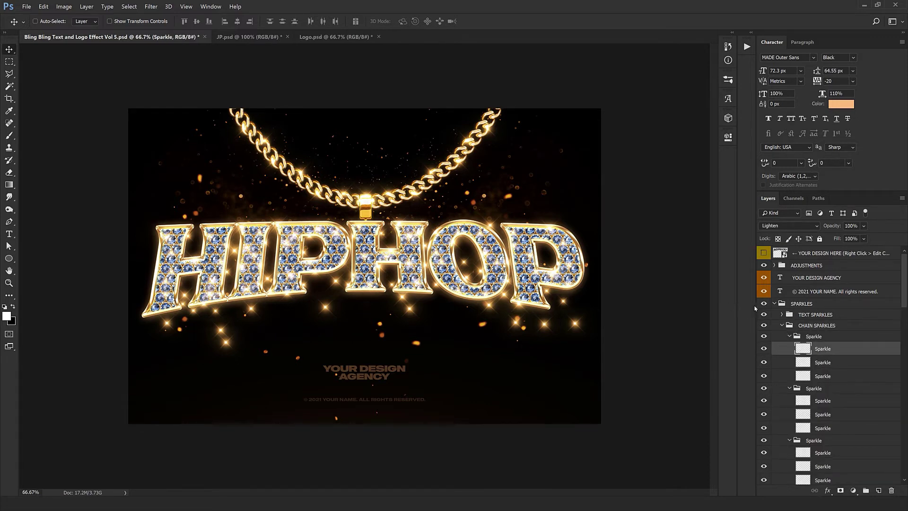
click(794, 337)
drag(509, 289, 374, 244)
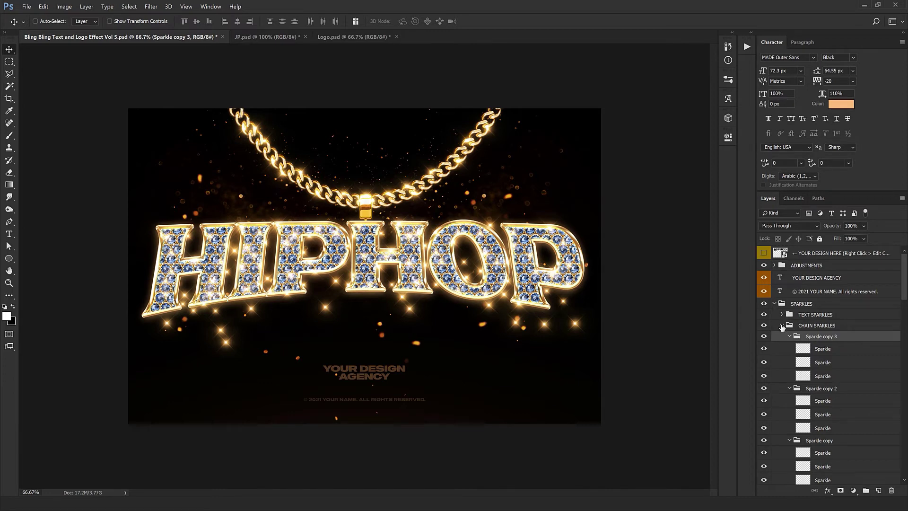
click(782, 327)
click(782, 326)
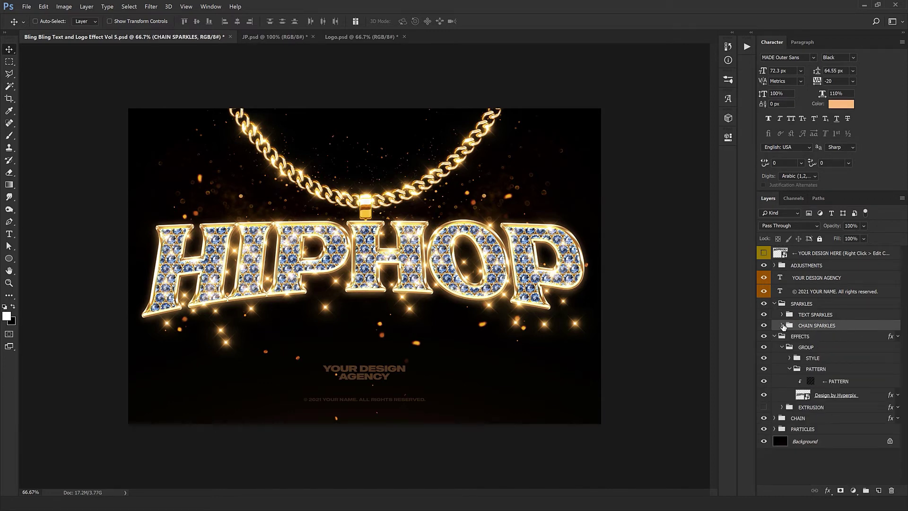
Expand the STYLE group, select the PATTERN fill layer, and drag to shift the diamond texture.
click(813, 337)
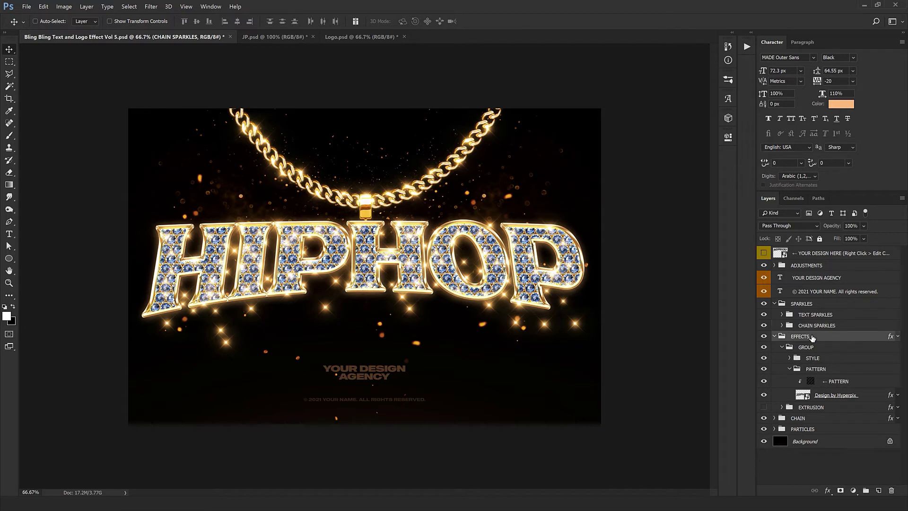
click(789, 359)
scroll(803, 359, down, 5)
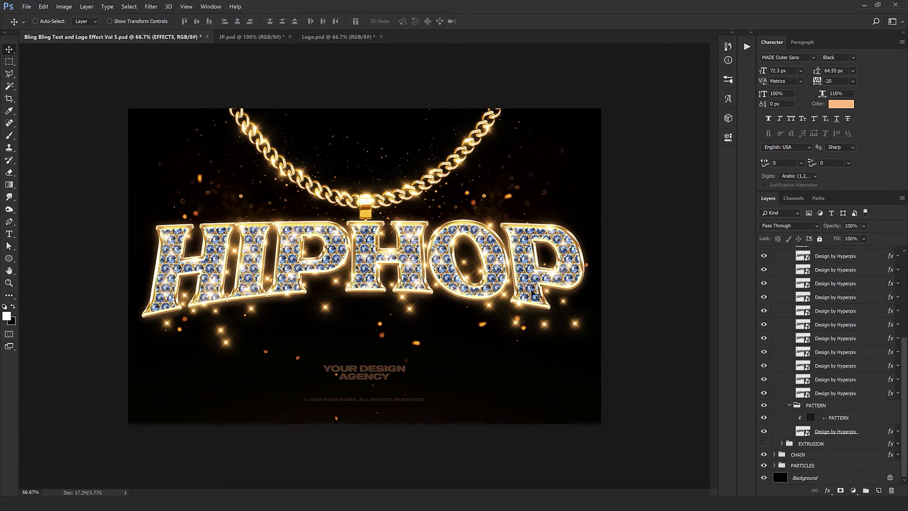
click(830, 416)
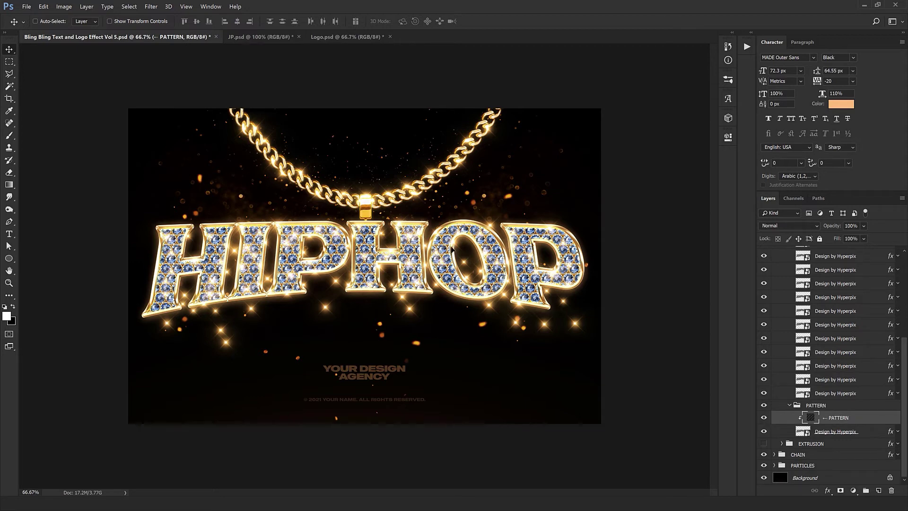
mouse_move(451, 249)
mouse_down()
mouse_move(407, 262)
mouse_move(450, 272)
mouse_move(456, 263)
mouse_up()
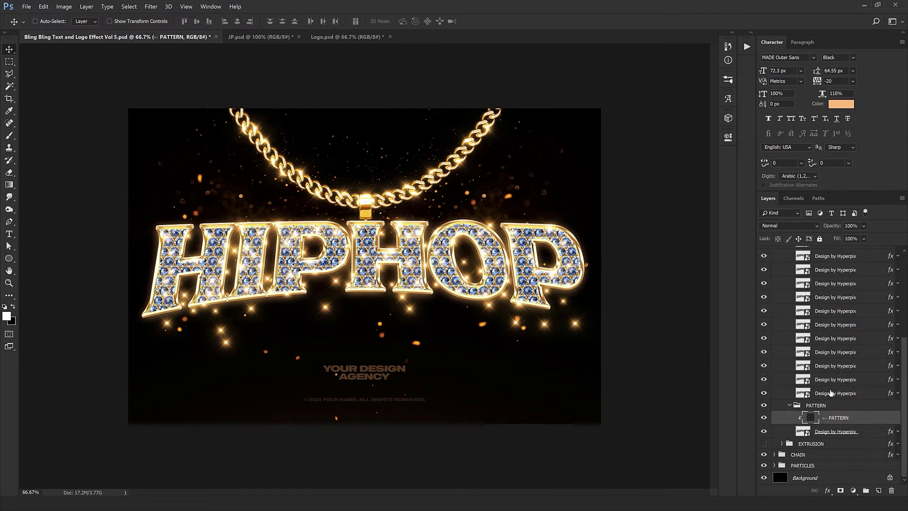
Preview the diamond pattern at 50% and smaller scales, then cancel to keep the original size.
double_click(811, 419)
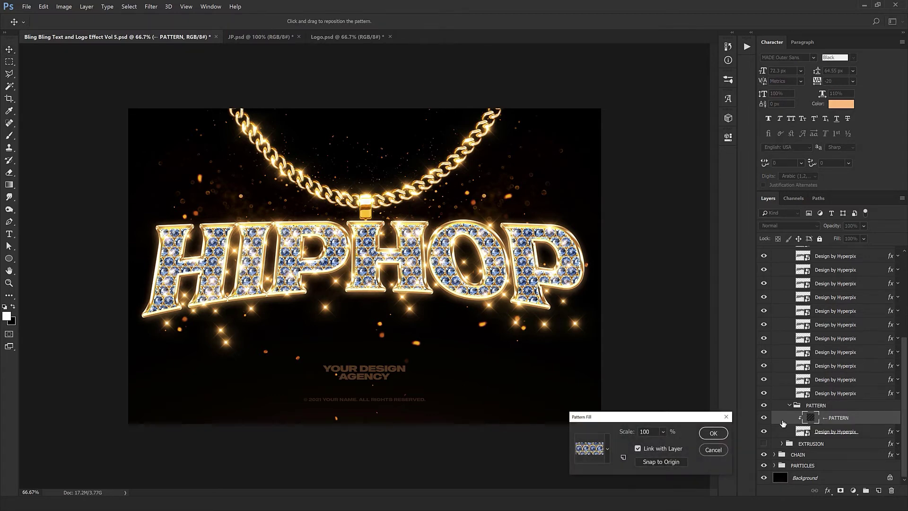
drag(672, 421, 683, 364)
click(632, 374)
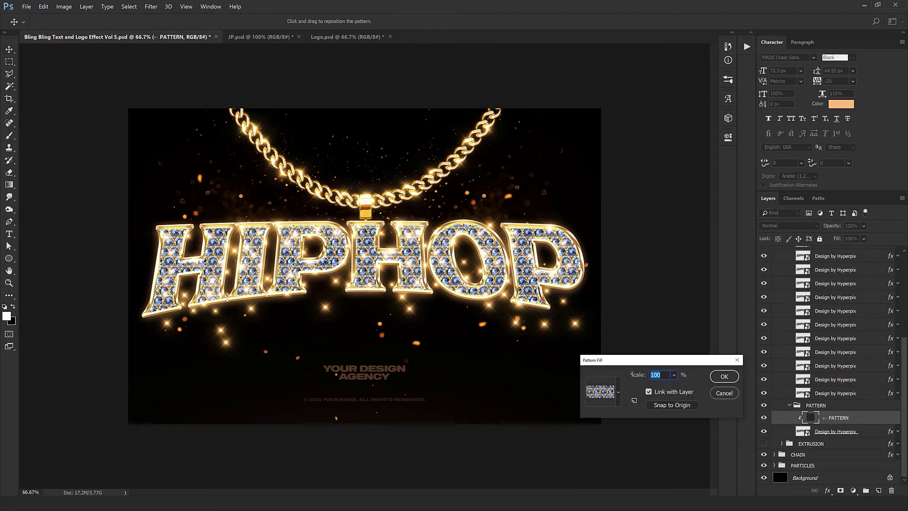
text(50)
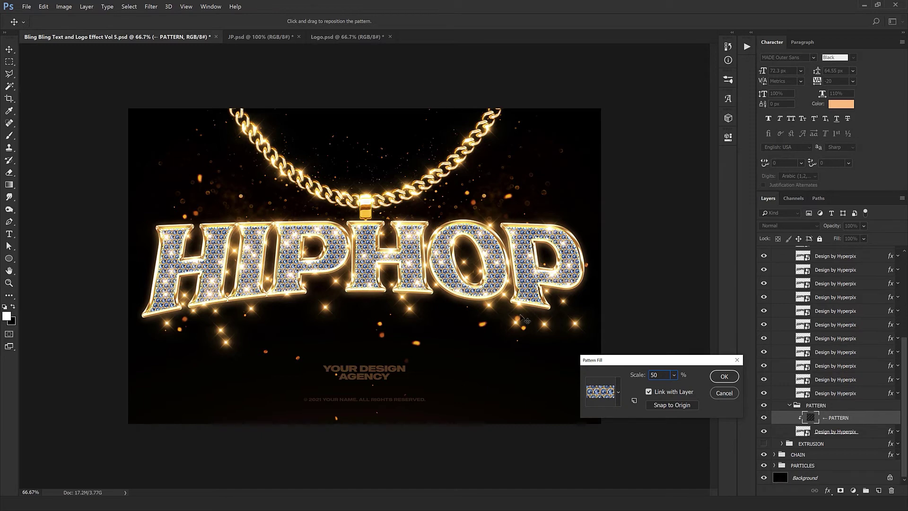
drag(661, 375, 617, 375)
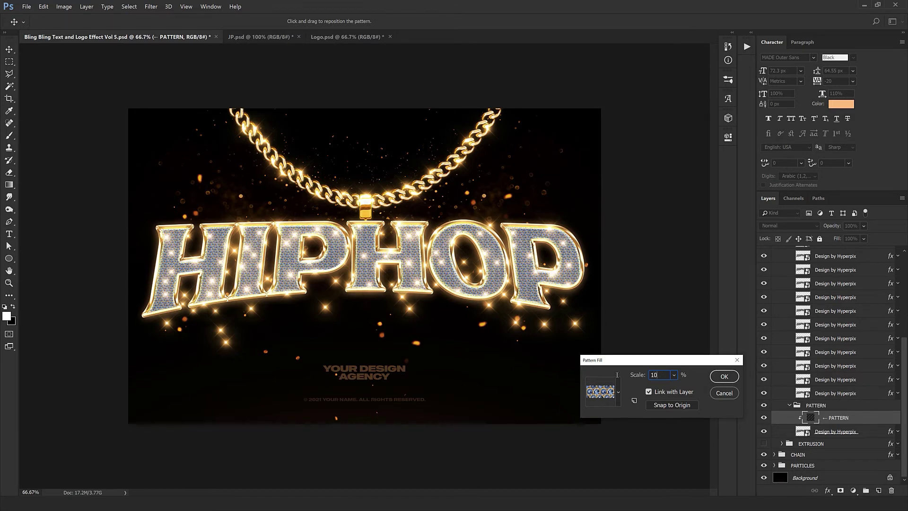
key(Escape)
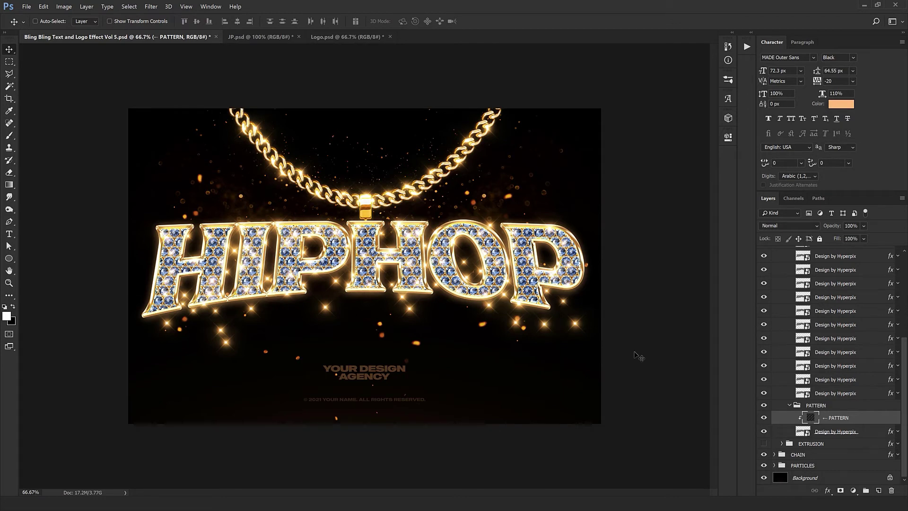
scroll(791, 349, up, 10)
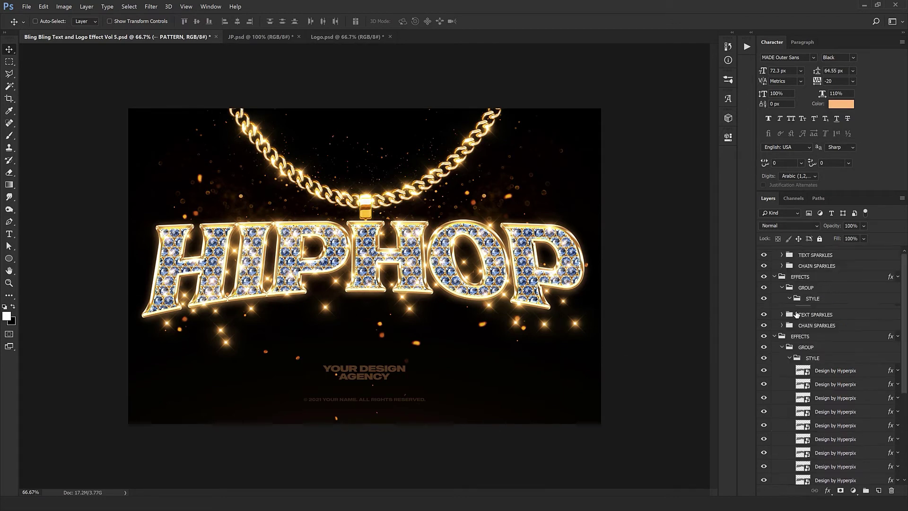
Collapse EFFECTS, expand CHAIN, and select the Chain layer together with CHAIN SPARKLES.
click(774, 337)
click(774, 304)
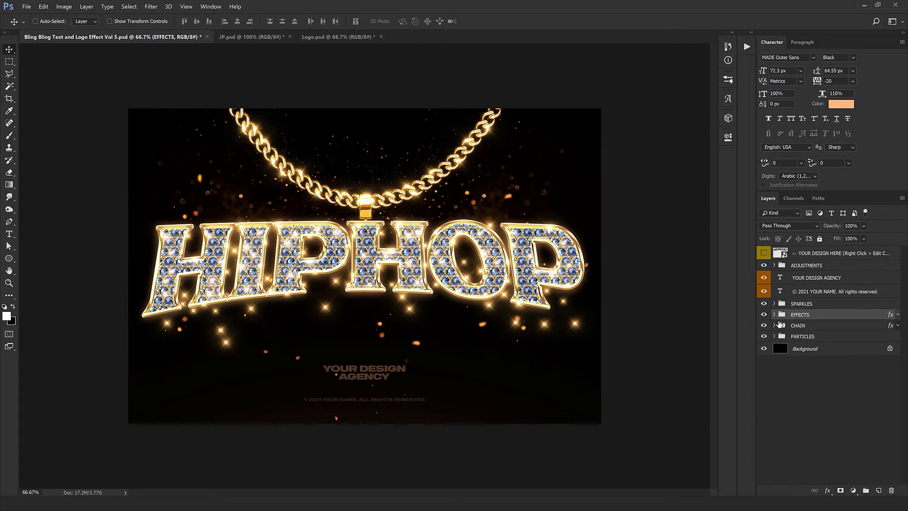
click(795, 326)
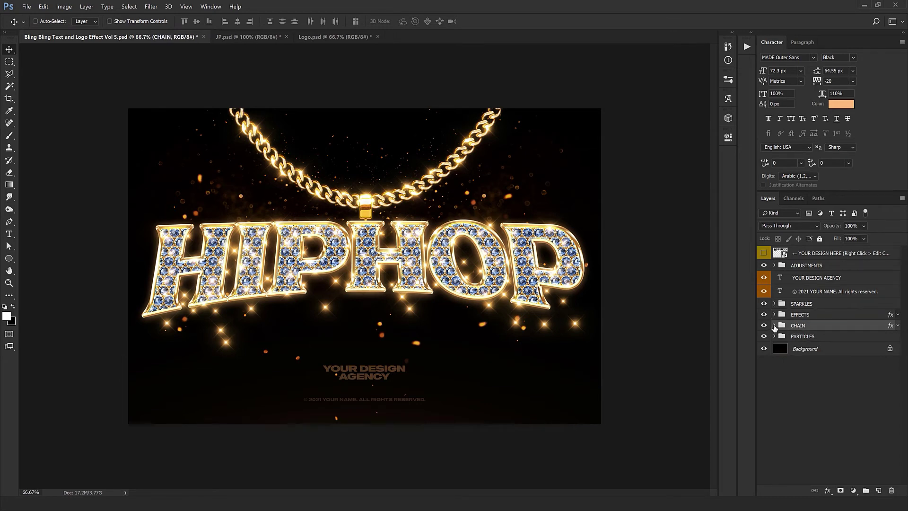
click(774, 327)
click(806, 339)
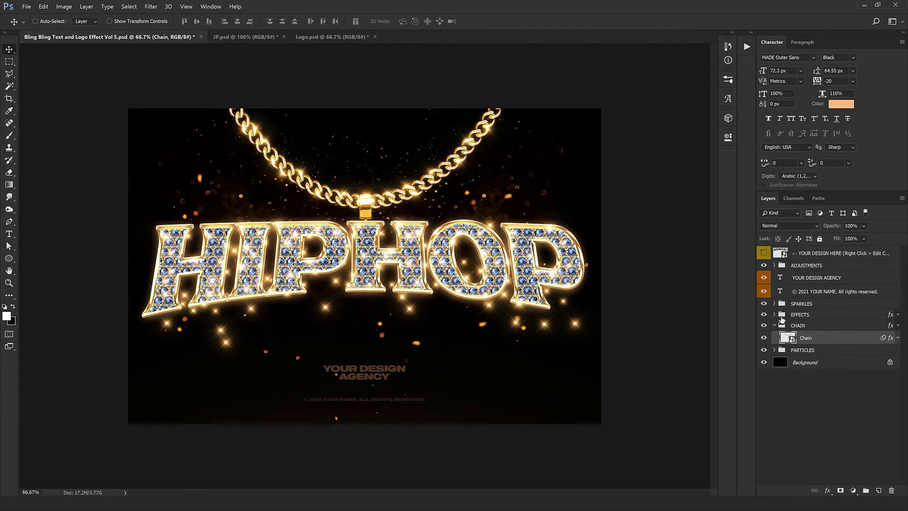
click(774, 304)
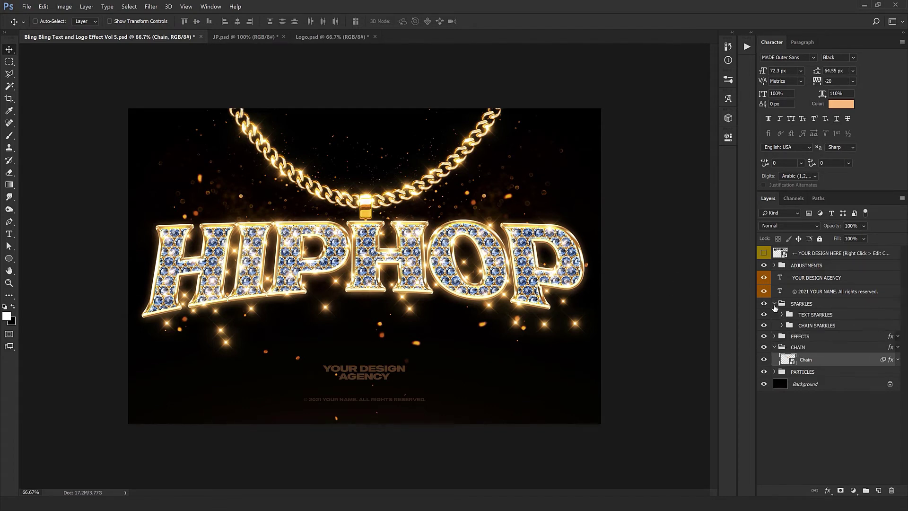
click(830, 326)
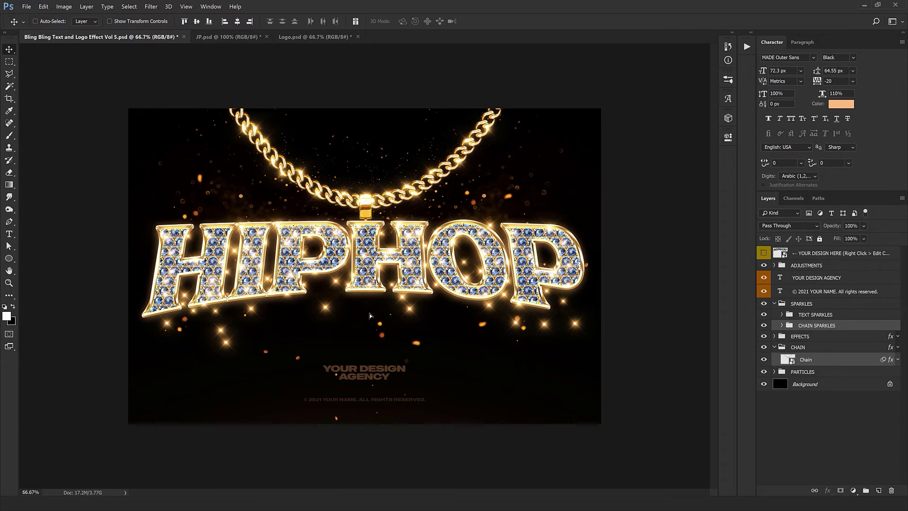
Nudge the chain and pendant with the arrow keys until the pendant sits on HIPHOP.
key(Up)
key(Up)
key(Up)
key(Up)
key(Up)
key(Up)
key(Up)
key(Up)
key(Up)
key(Up)
key(Up)
key(Up)
key(Up)
key(Up)
key(Up)
key(Up)
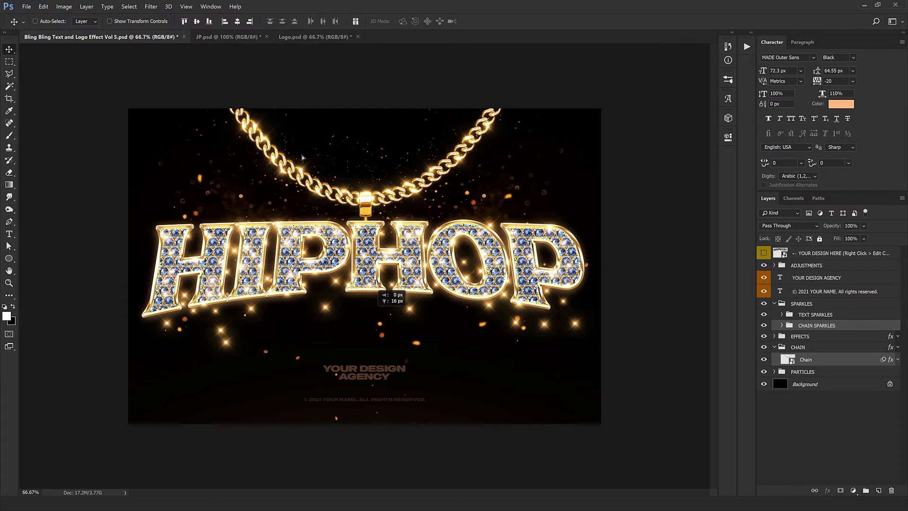
key(shift+Up)
key(shift+Up)
key(shift+Up)
key(shift+Up)
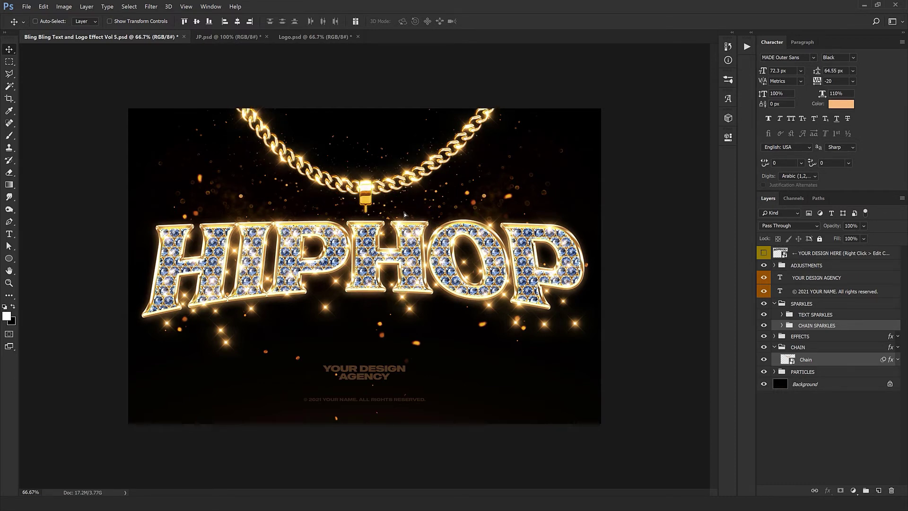
key(Down)
key(Down)
key(Down)
key(Down)
key(Down)
key(Down)
key(shift+Down)
key(shift+Down)
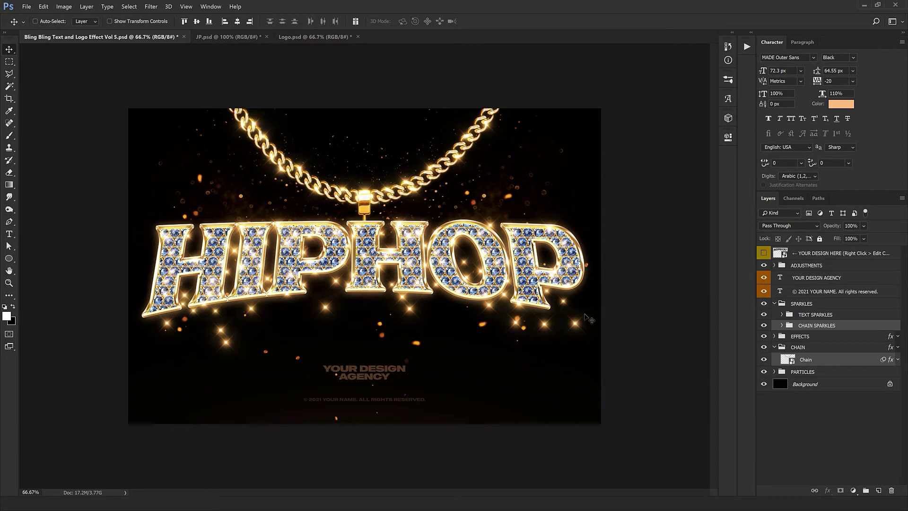
key(Down)
key(Down)
key(Down)
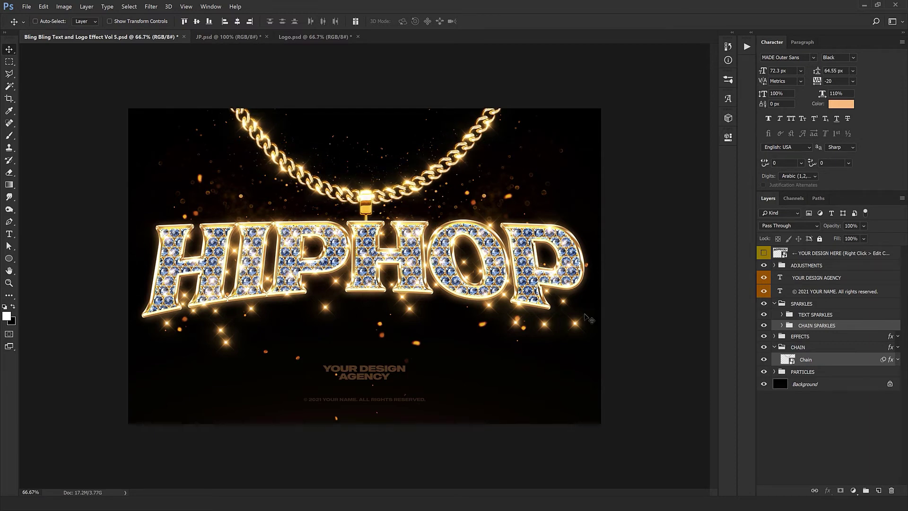
Collapse CHAIN, expand the PARTICLES group and select its third Particles layer.
click(774, 348)
click(775, 361)
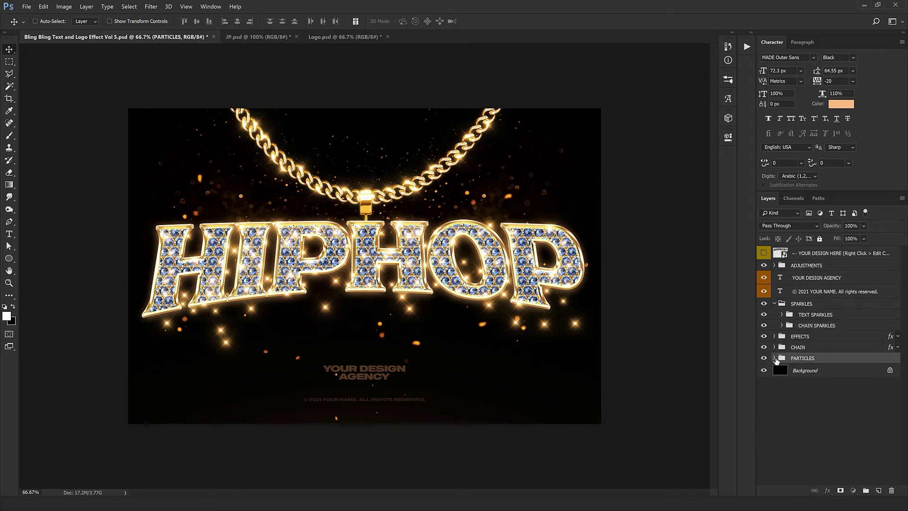
click(774, 359)
click(774, 358)
click(774, 359)
click(825, 398)
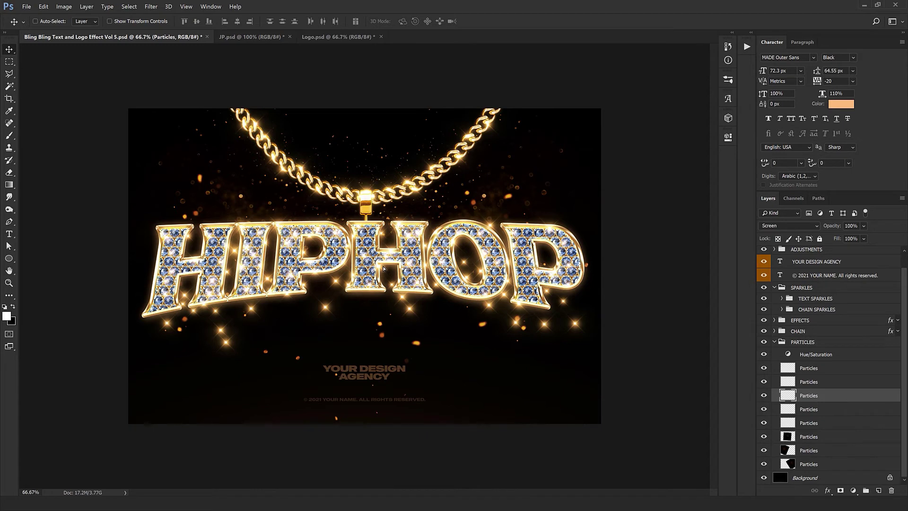
Try nudging and Alt-duplicating the Particles layer, undo it, then hide the PARTICLES group.
key(shift+Right)
key(shift+Down)
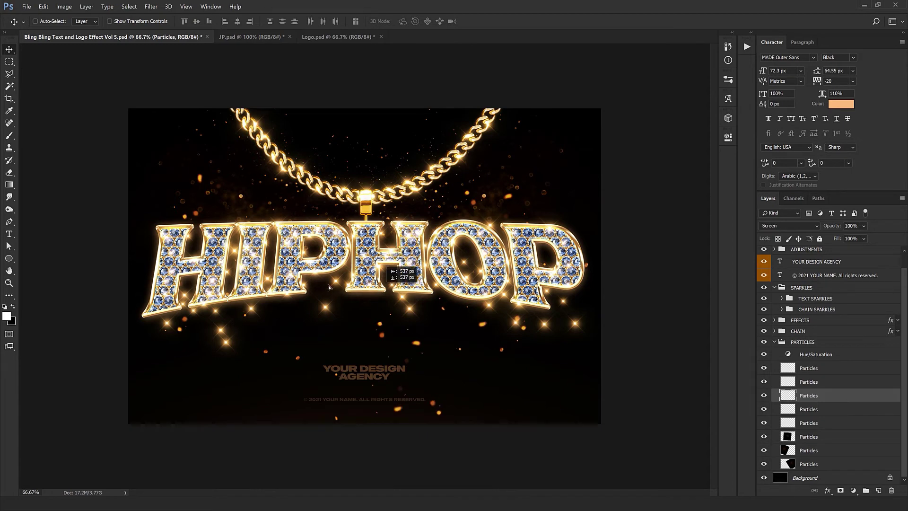
drag(319, 281, 300, 314)
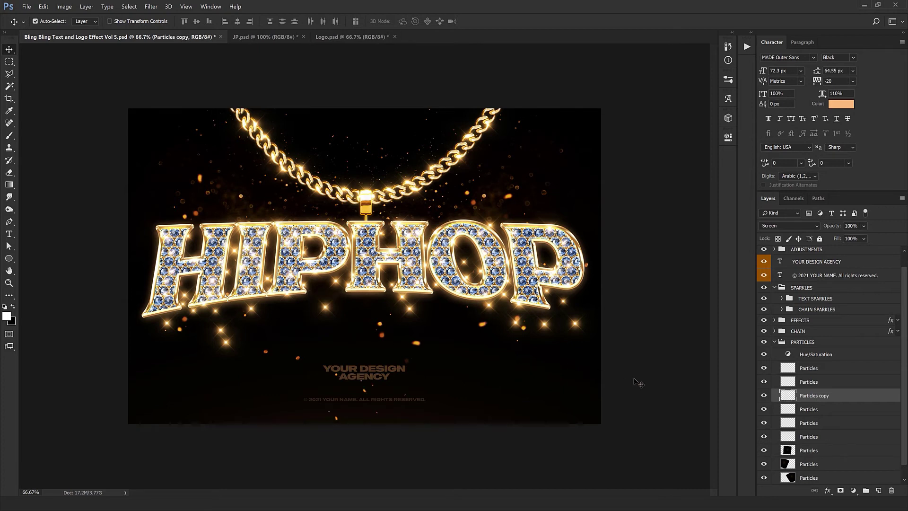
key(ctrl+z)
click(764, 341)
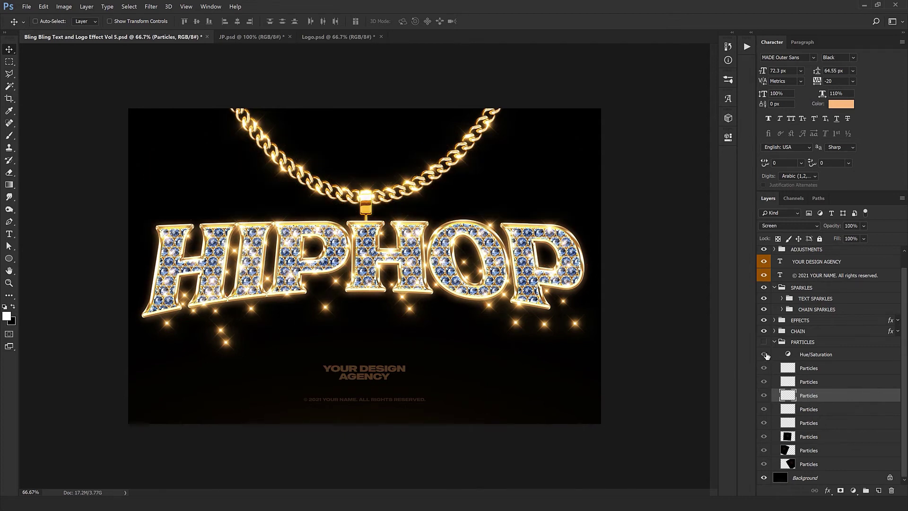
Make PARTICLES visible again and collapse the PARTICLES, STYLE, EFFECTS and SPARKLES groups.
click(764, 341)
click(774, 343)
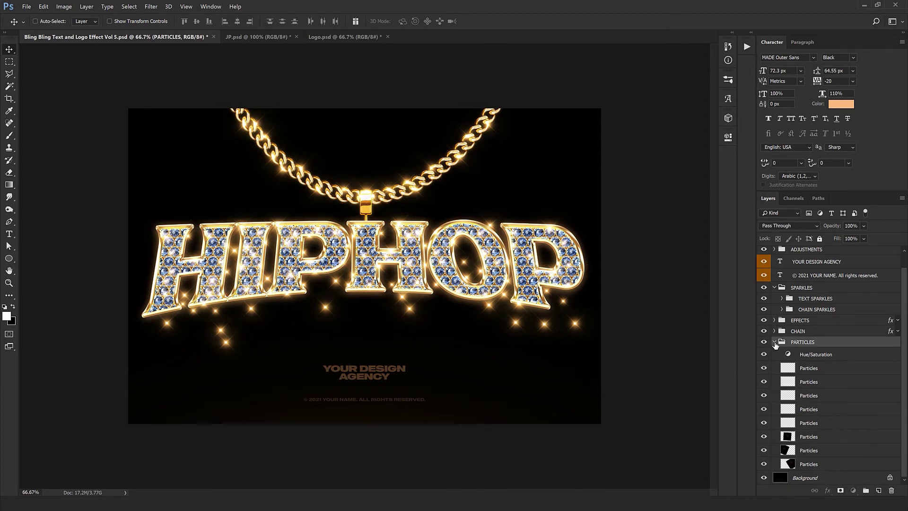
click(774, 342)
click(774, 335)
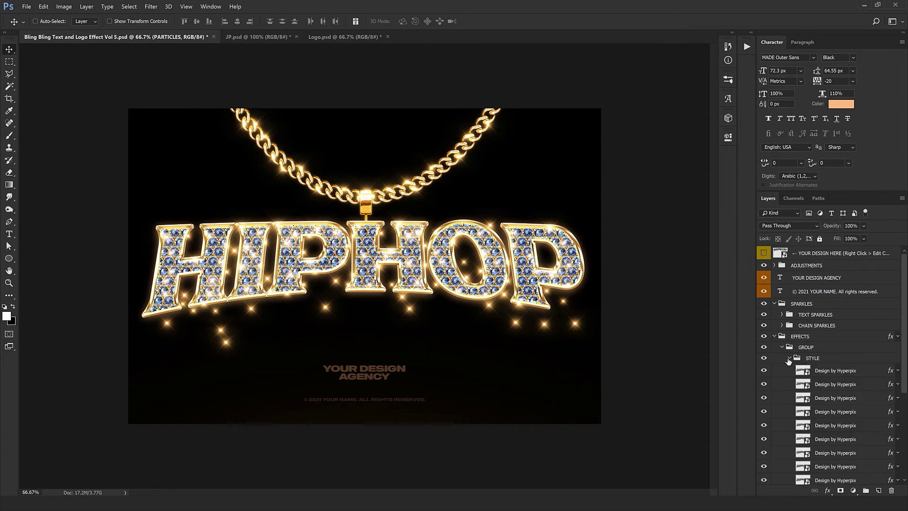
click(788, 361)
click(789, 359)
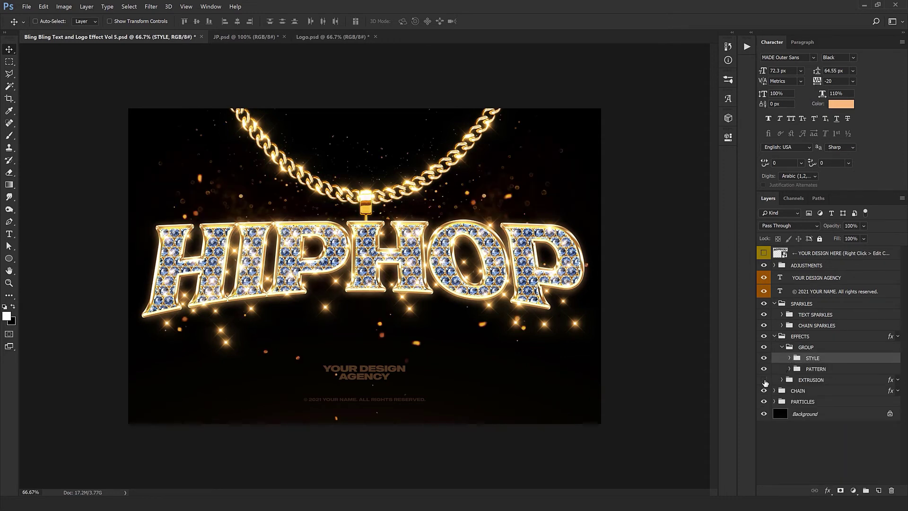
click(777, 336)
click(775, 335)
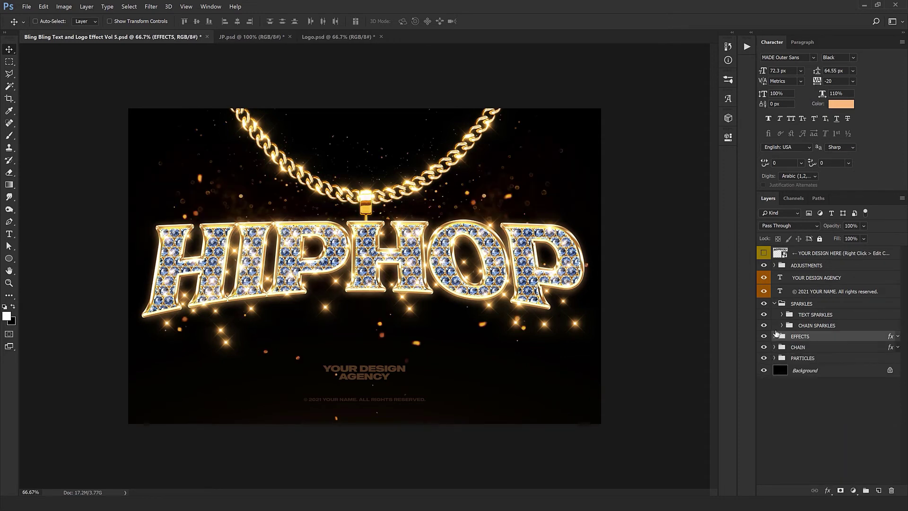
click(774, 304)
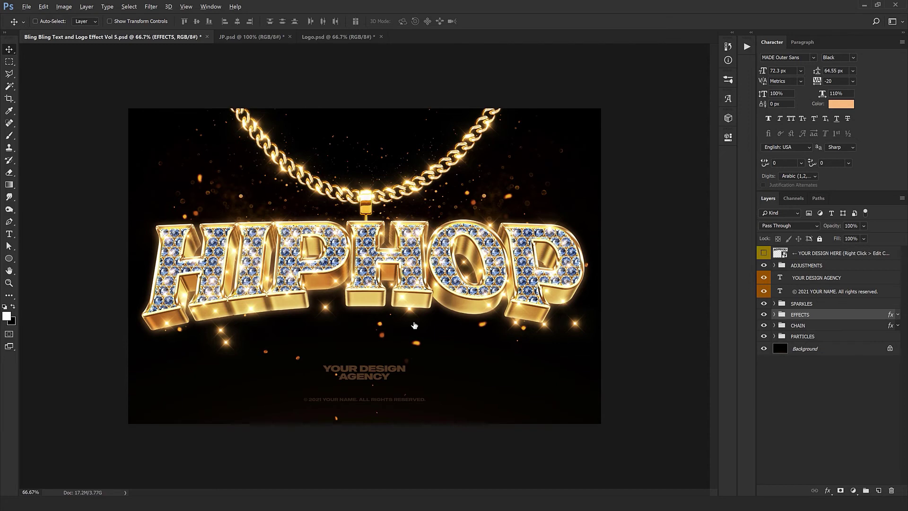
Zoom in and centre the gold HIPHOP lettering in view.
key(ctrl+plus)
mouse_move(414, 326)
mouse_down()
mouse_move(458, 312)
mouse_move(421, 309)
mouse_up()
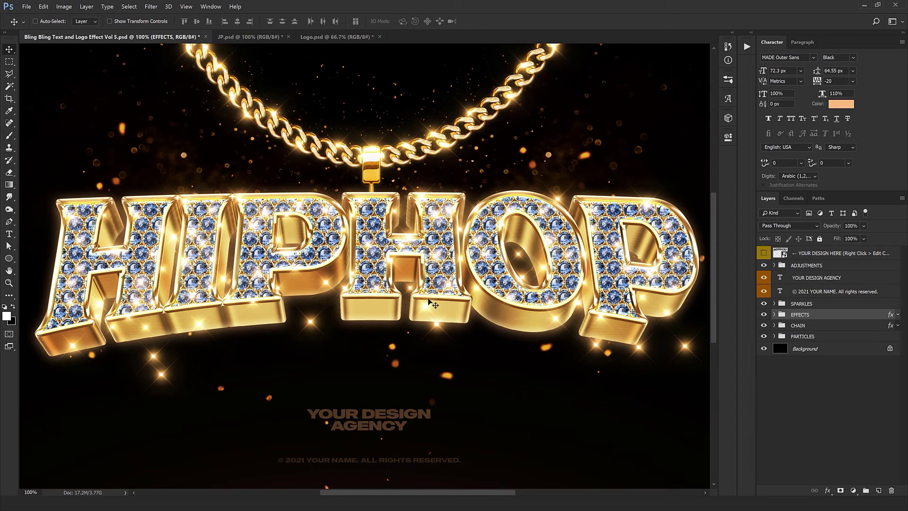
scroll(432, 303, up, 1)
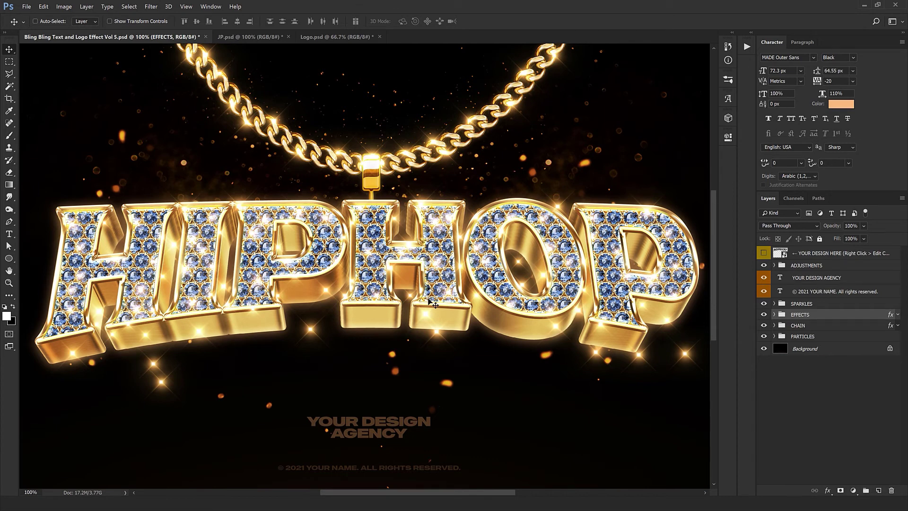
Open the YOUR DESIGN HERE smart object and place the Coca-Cola Logo.png inside it.
click(825, 252)
double_click(779, 253)
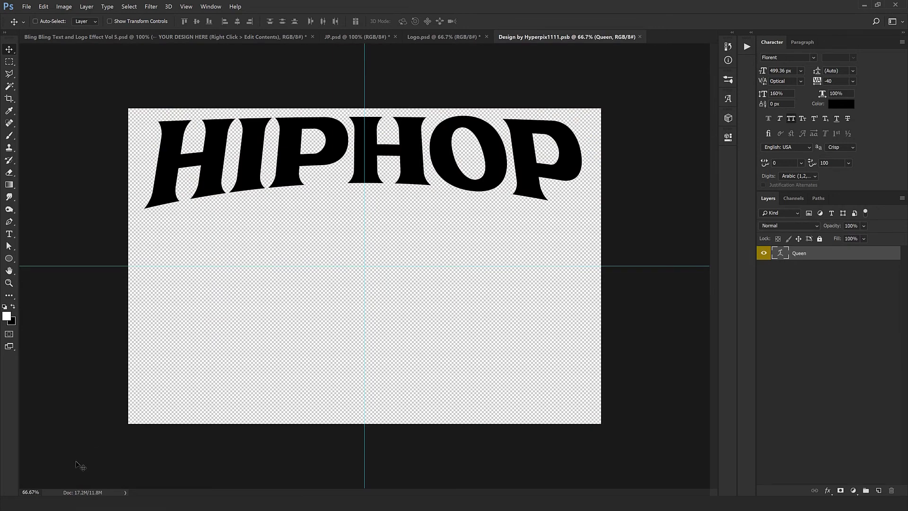
key(alt+Tab)
drag(80, 76, 505, 228)
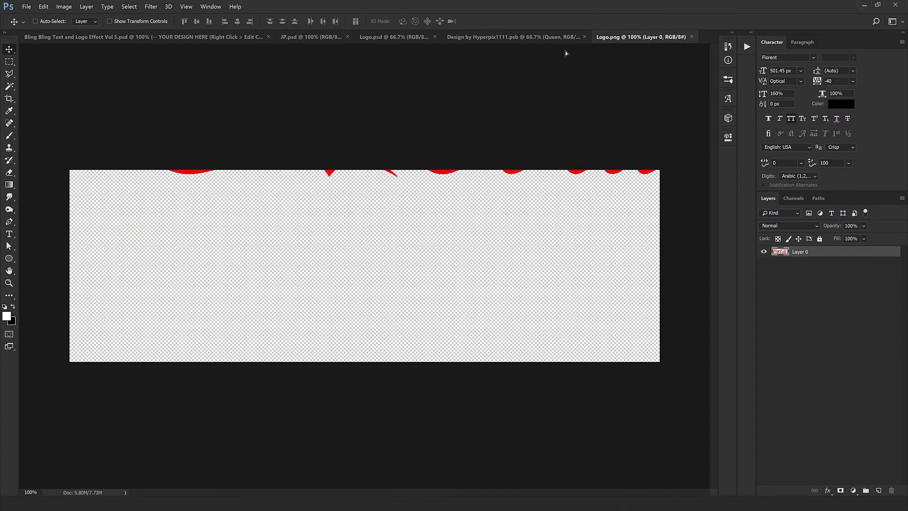
drag(565, 53, 434, 214)
key(ctrl+t)
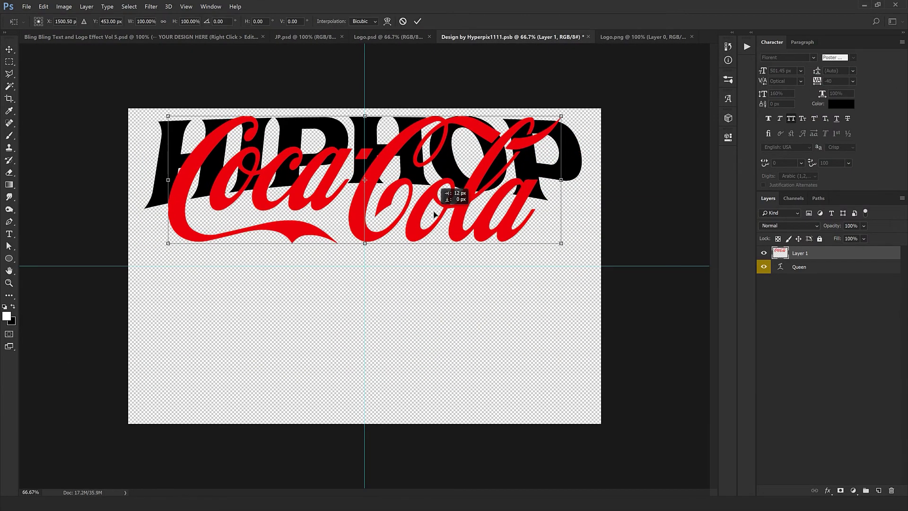
key(Return)
Hide the HIPHOP text layer, then close and save the smart object contents.
click(764, 267)
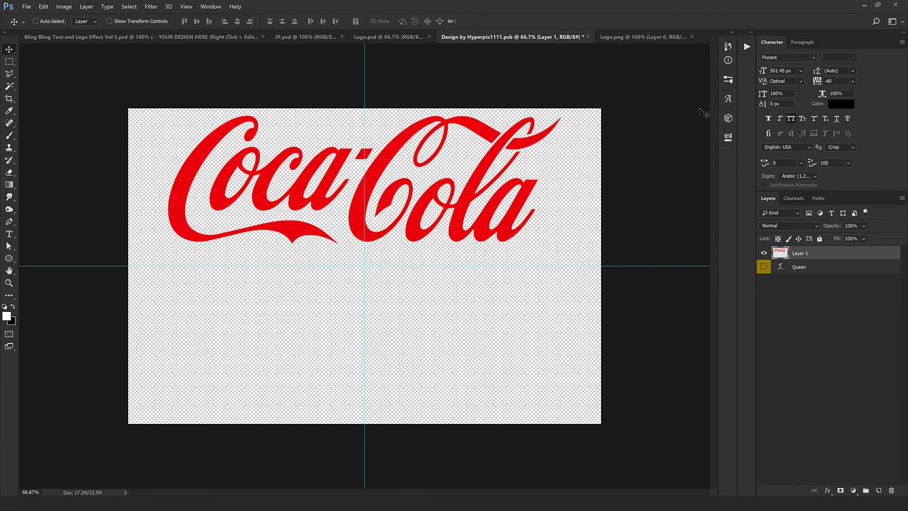
click(691, 36)
click(645, 36)
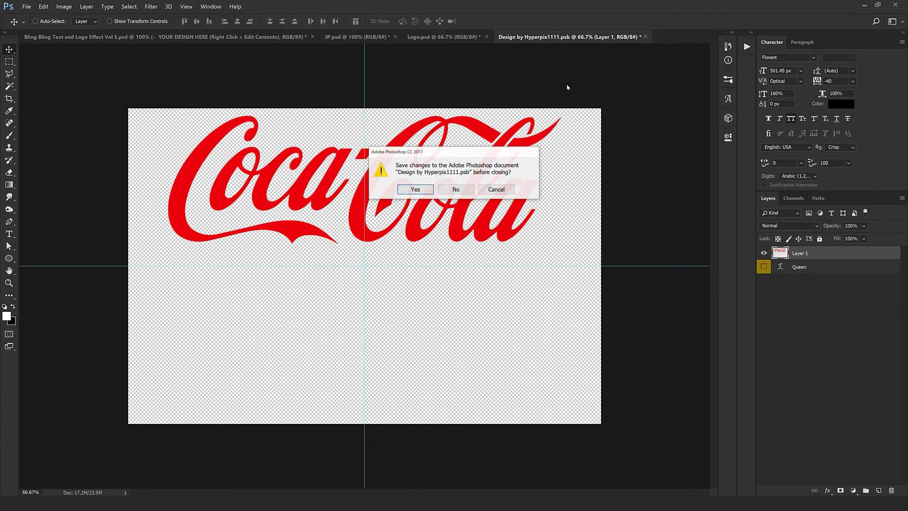
click(420, 189)
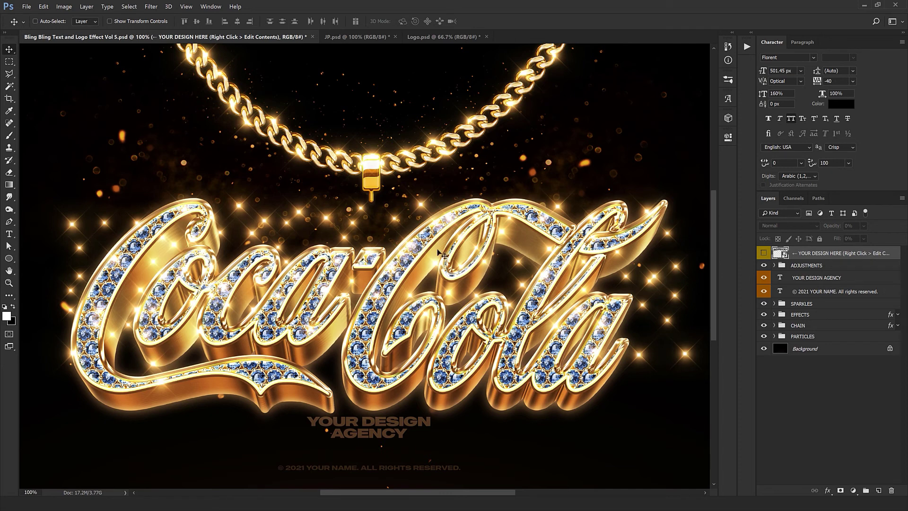
Wait for the bling template to render the Coca-Cola logo as gold diamond-studded script.
scroll(379, 331, down, 5)
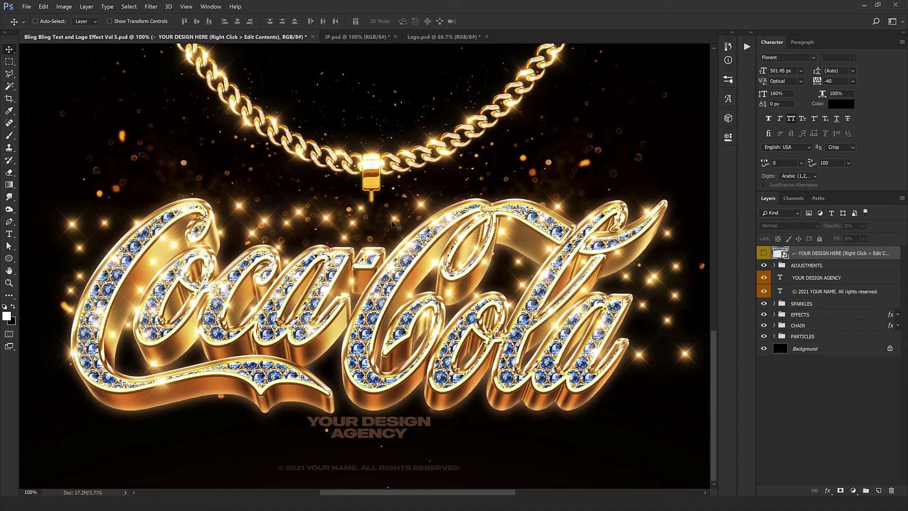
click(444, 37)
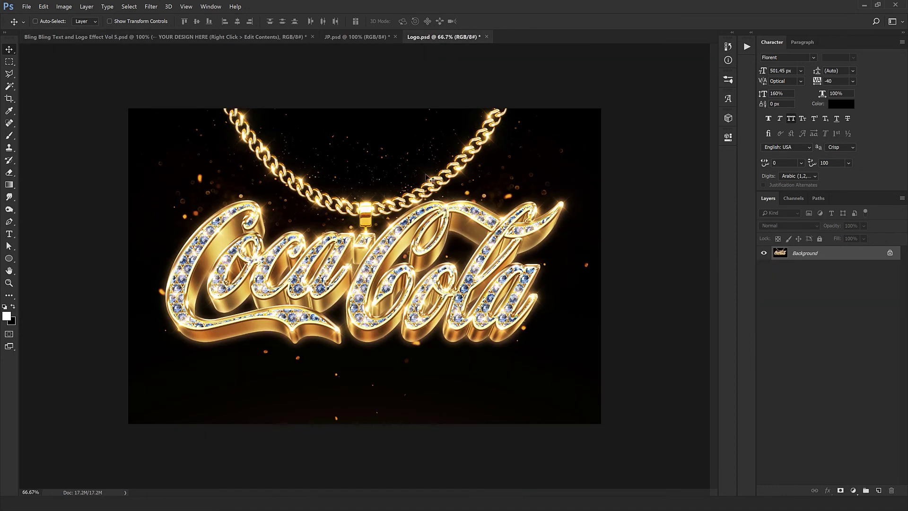
key(ctrl+1)
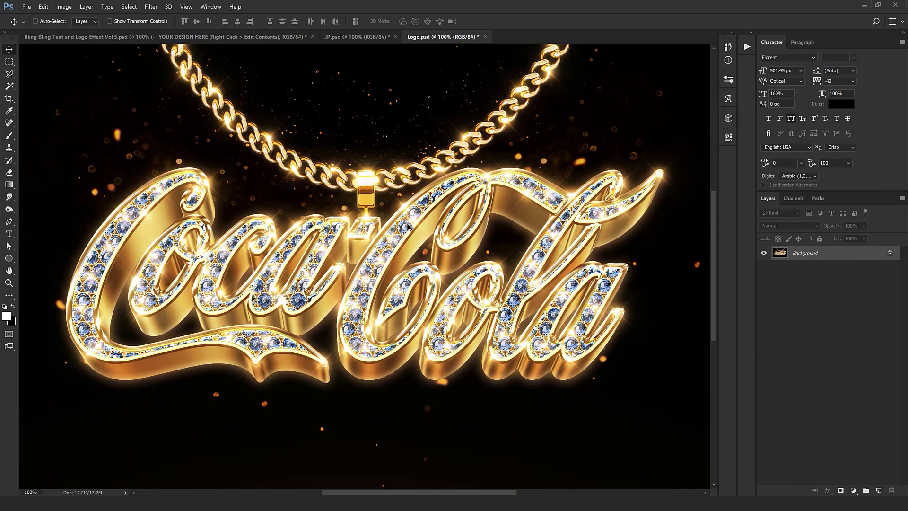
drag(408, 226, 438, 244)
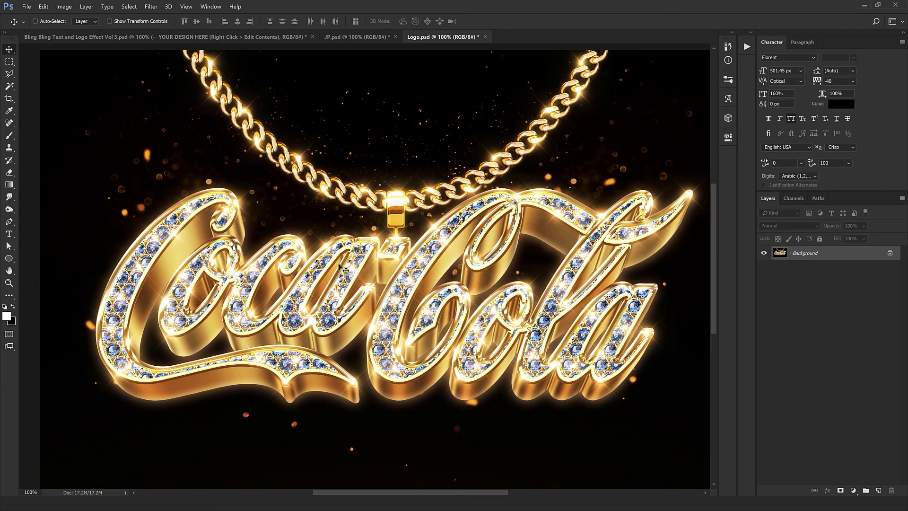
key(ctrl+minus)
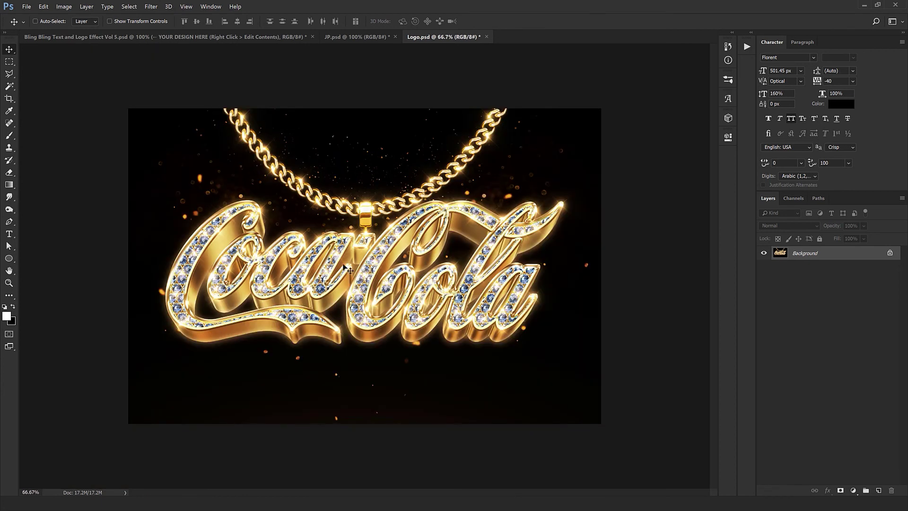